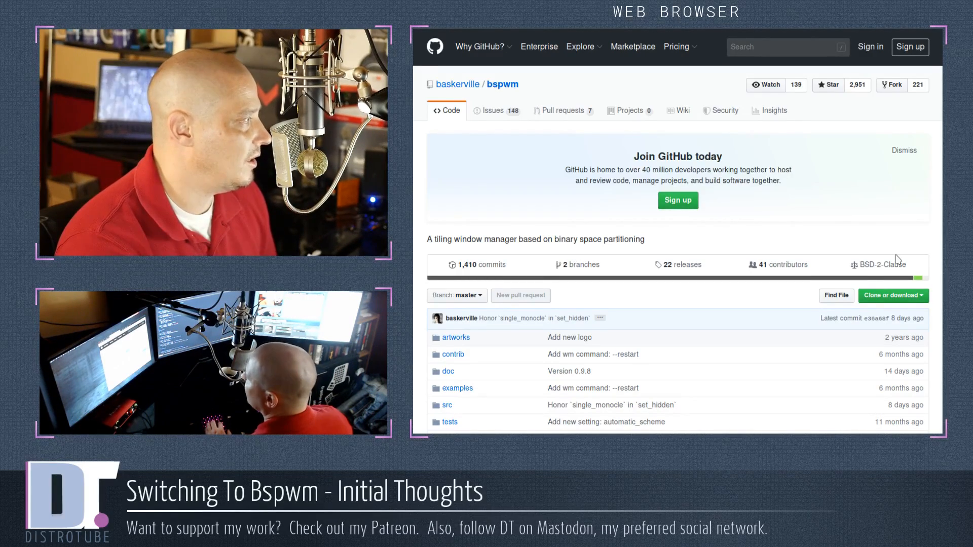
Read through the bspwm repository's README on GitHub, including its description, configuration and window insertion mode sections
scroll(899, 259, "down", 3)
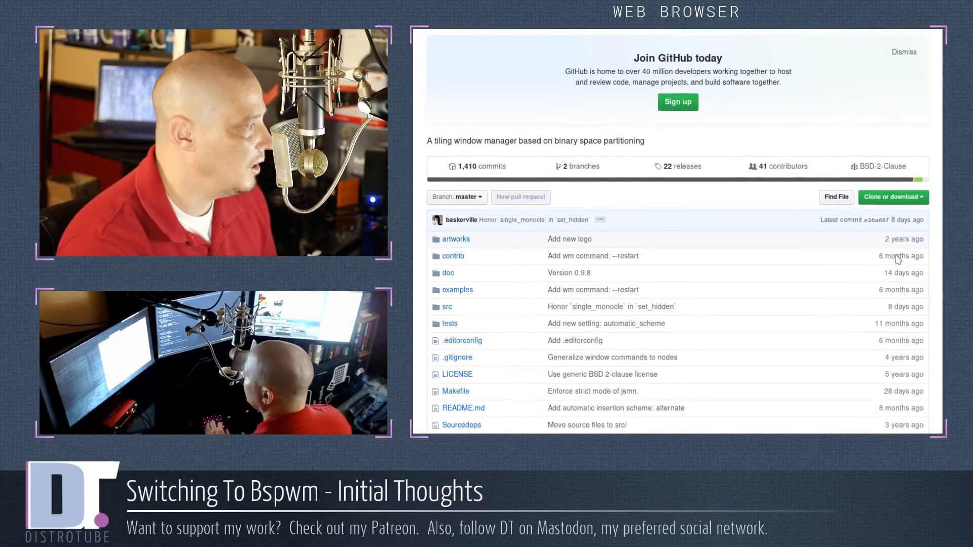
scroll(895, 255, "up", 3)
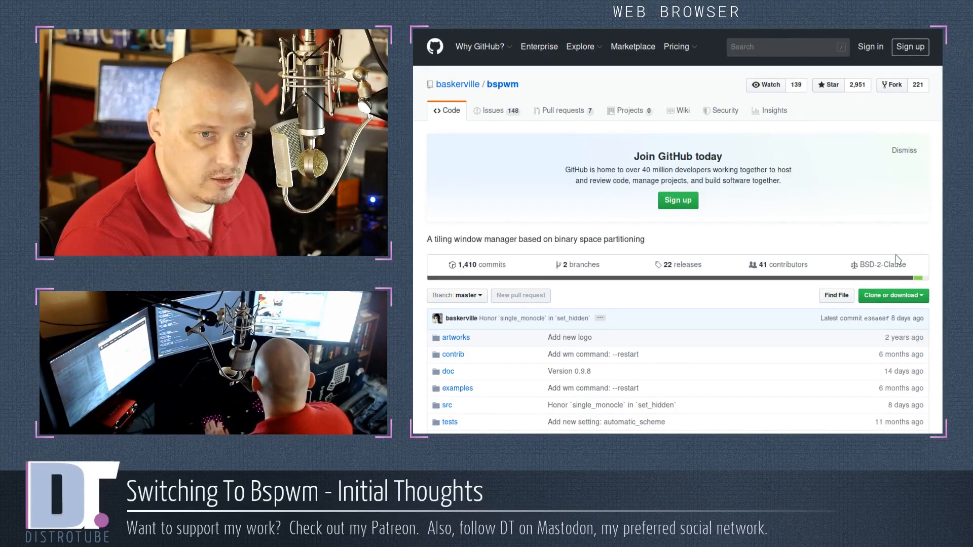
scroll(898, 259, "down", 15)
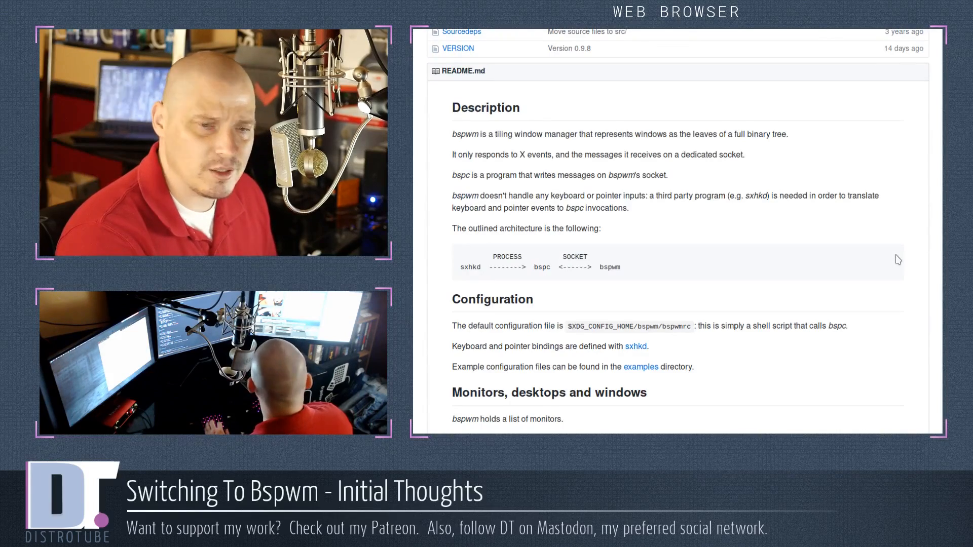
scroll(898, 260, "up", 3)
scroll(898, 259, "down", 3)
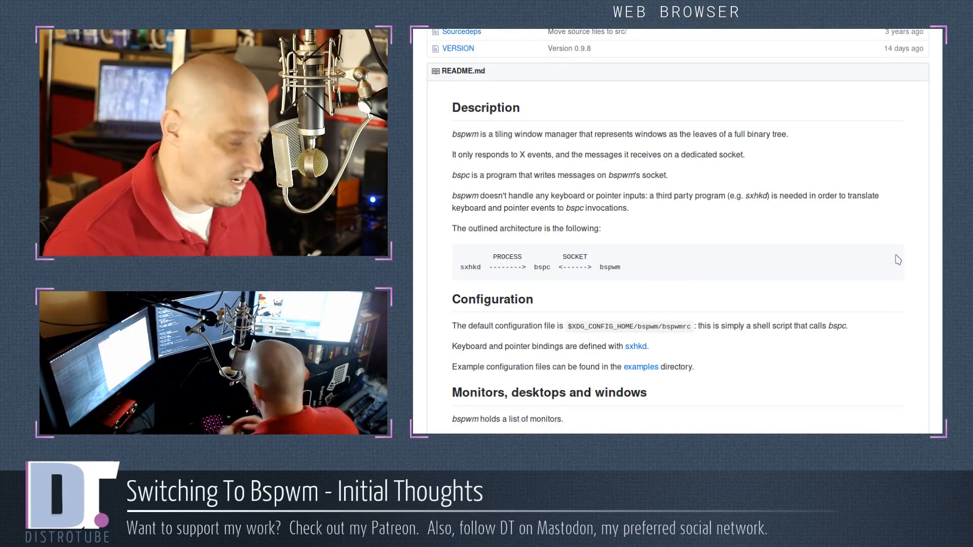
scroll(898, 259, "down", 15)
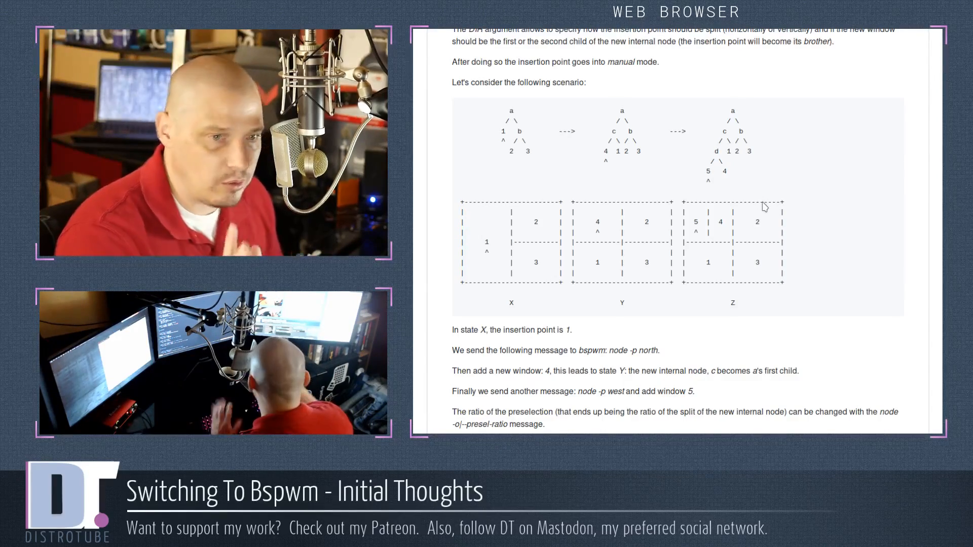
scroll(776, 221, "down", 2)
scroll(776, 221, "down", 4)
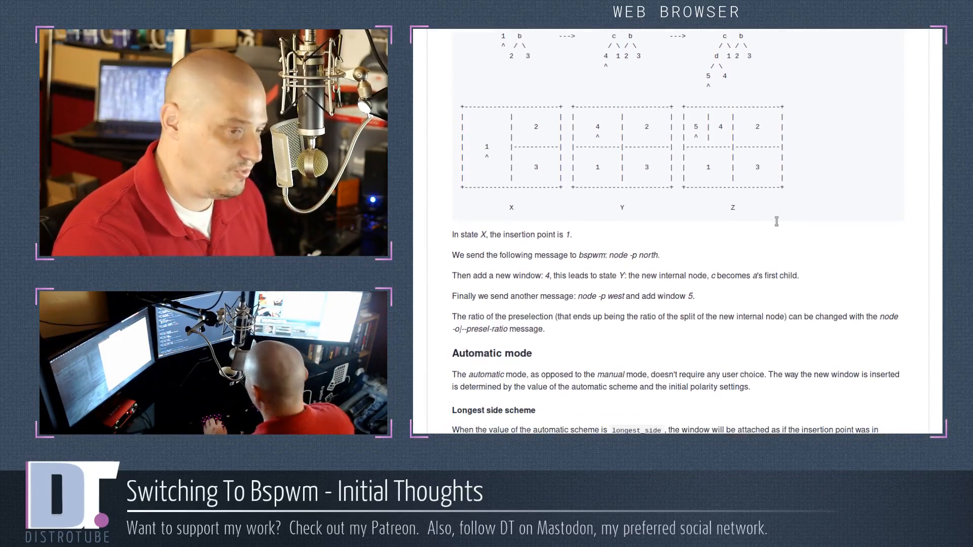
scroll(845, 382, "down", 4)
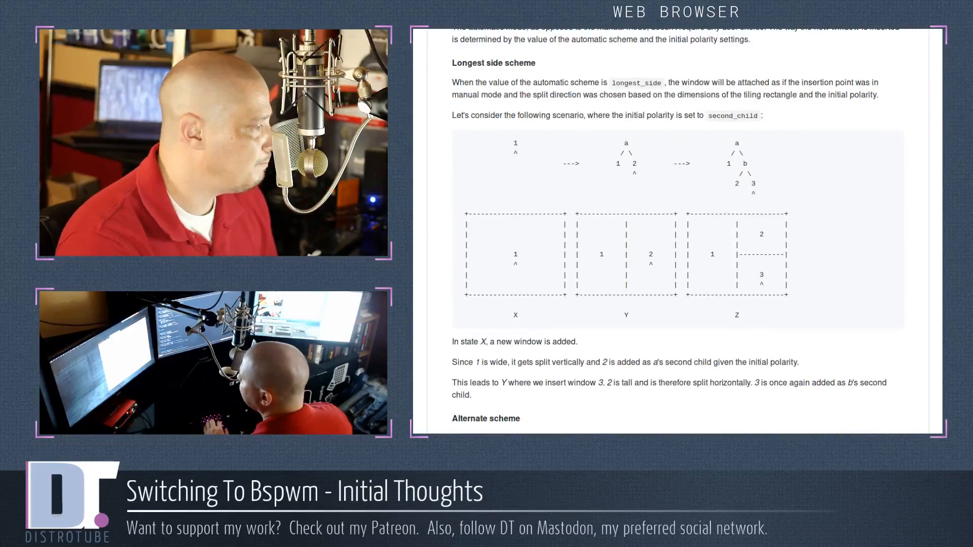
scroll(678, 231, "down", 12)
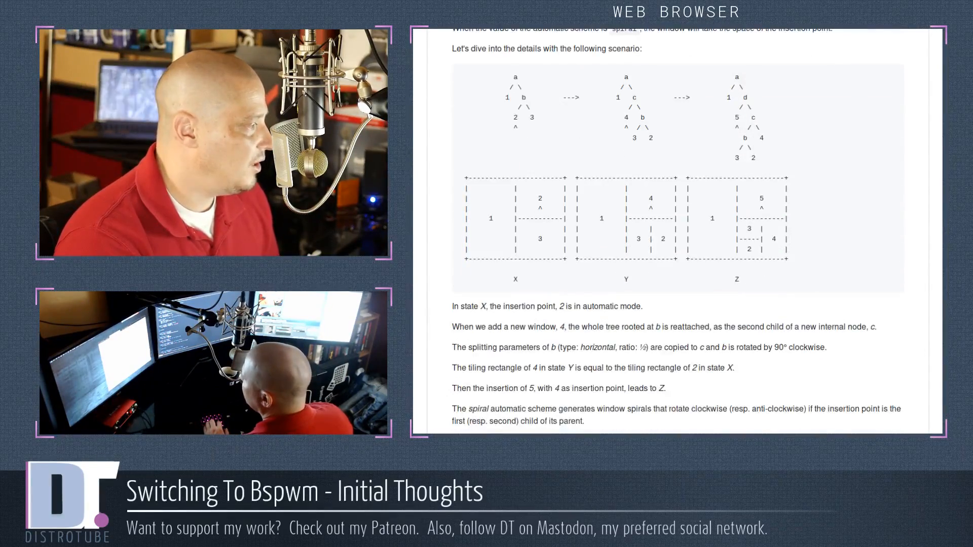
key("Home")
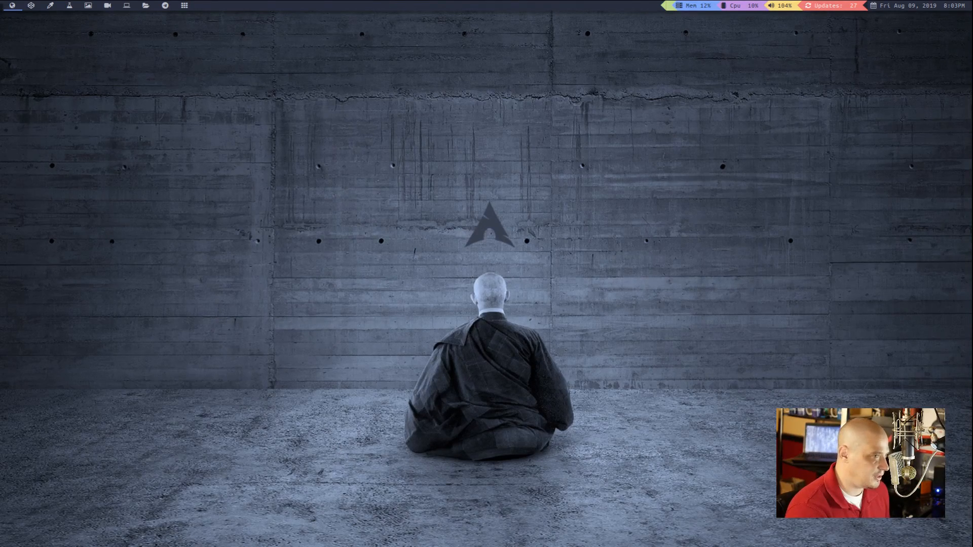
Open the bspwm config file from the config file launcher and enlarge the editor's text by two increments
key("ctrl+alt+e")
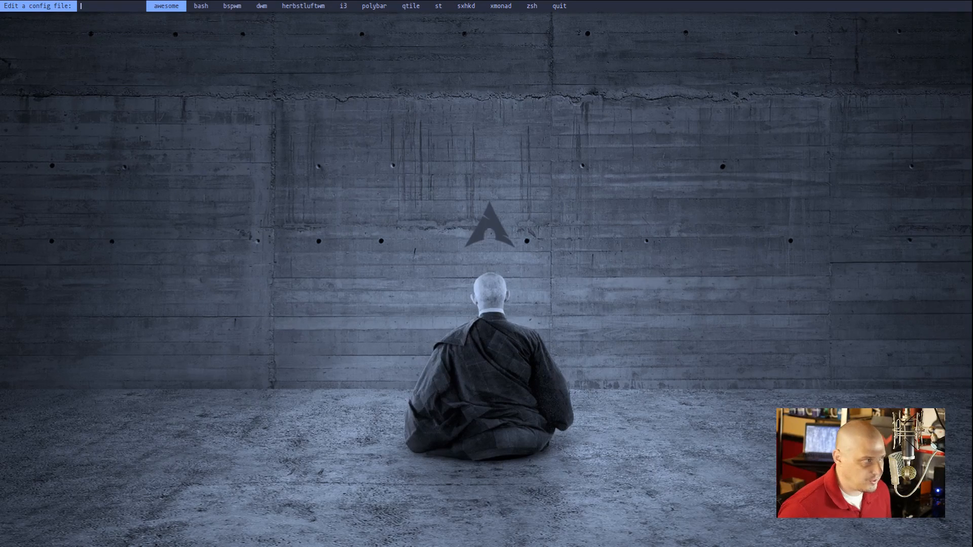
key("Right")
key("Right")
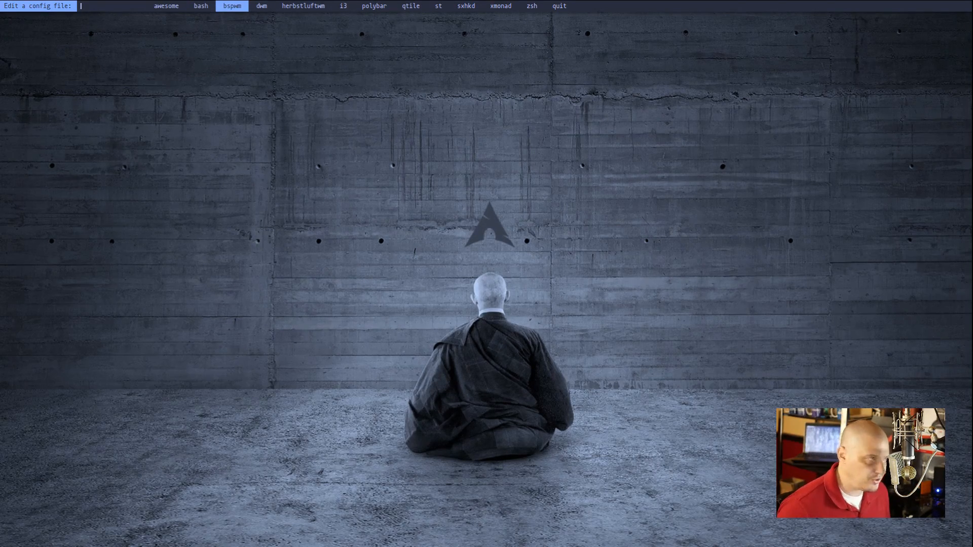
key("Return")
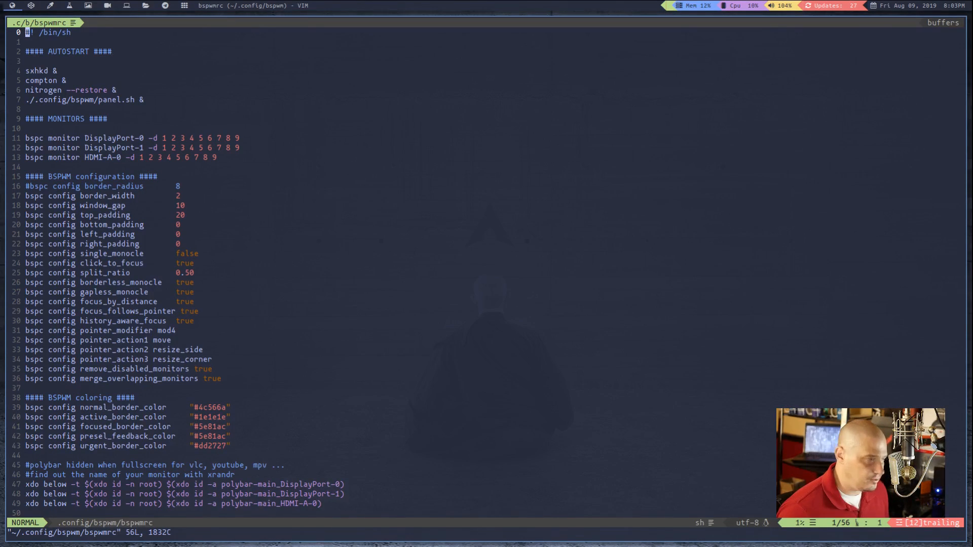
key("ctrl+plus")
key("ctrl+plus")
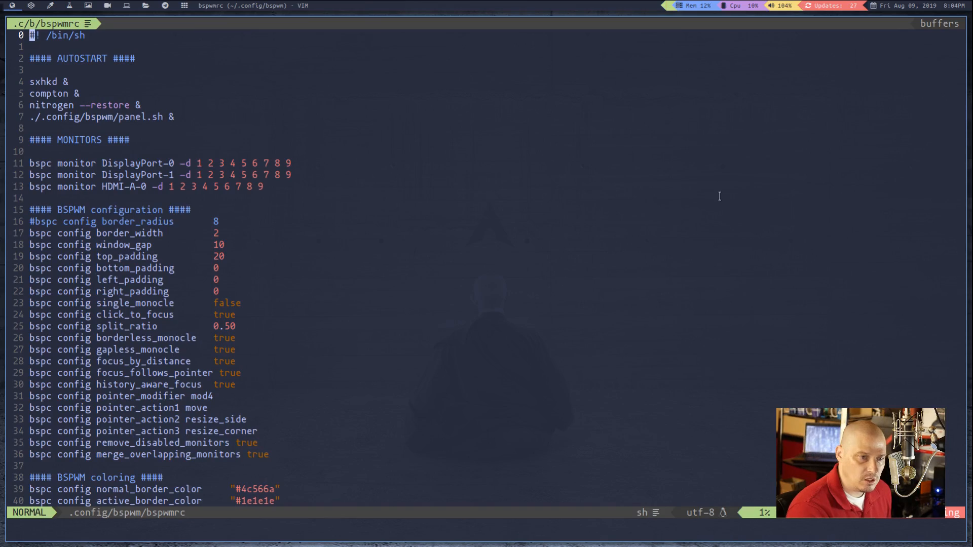
Examine the autostart, monitor, padding and focus settings in the bspwmrc file
key("j")
key("j")
key("j")
scroll(714, 193, "down", 7)
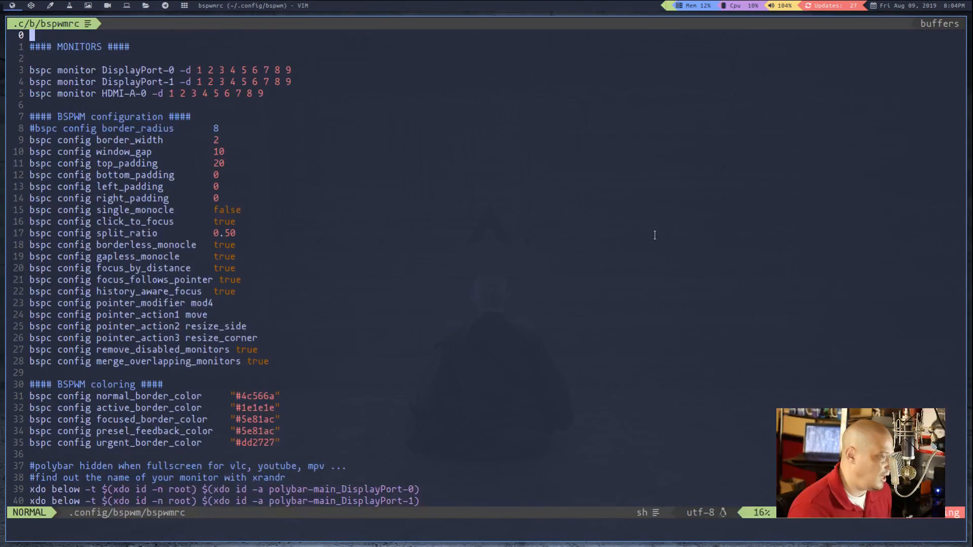
scroll(654, 235, "up", 7)
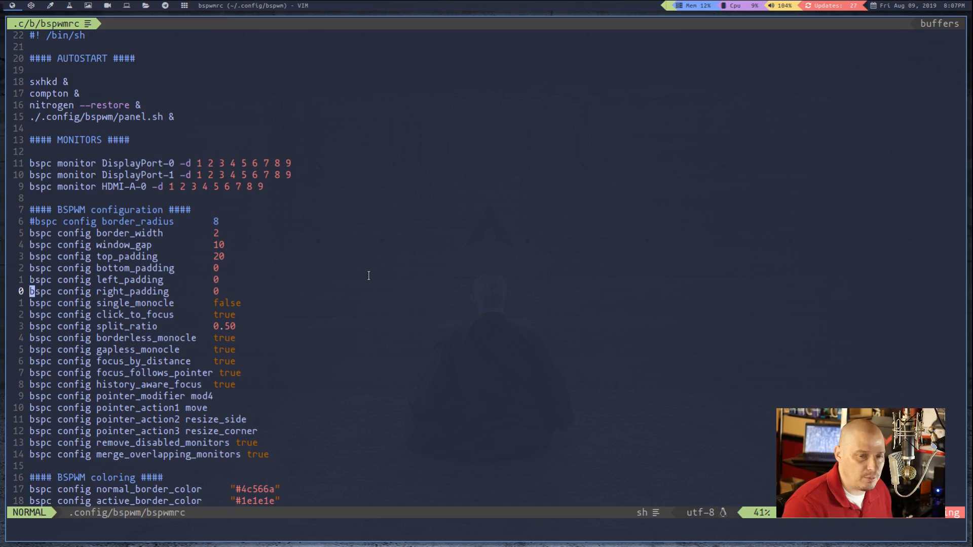
key("h")
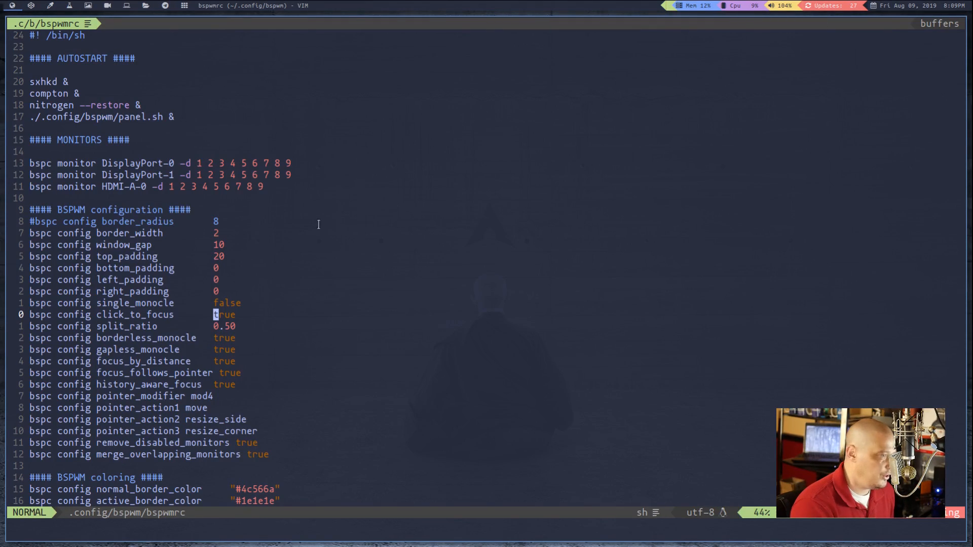
left_click(502, 255)
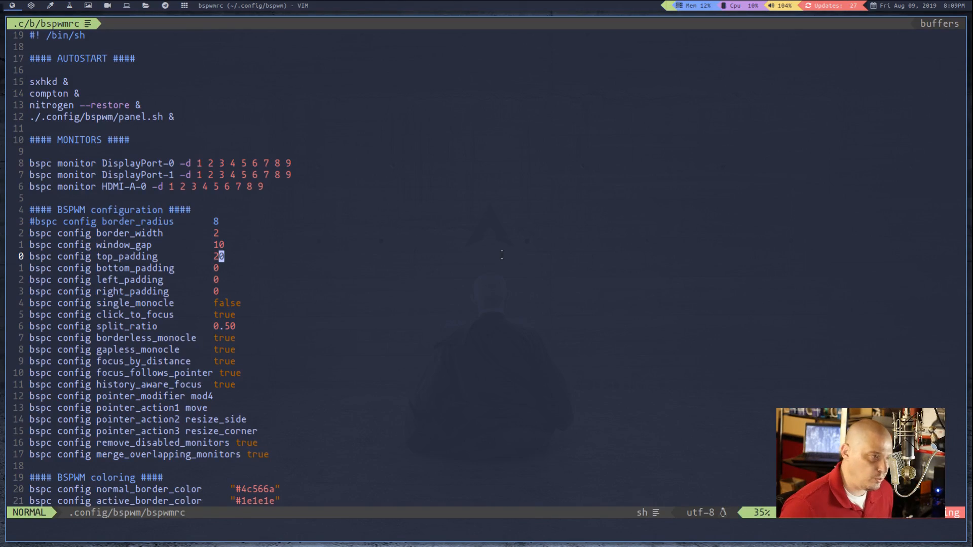
Open six terminals alongside the config file to demonstrate bspwm's automatic tiling layout
key("super+Return")
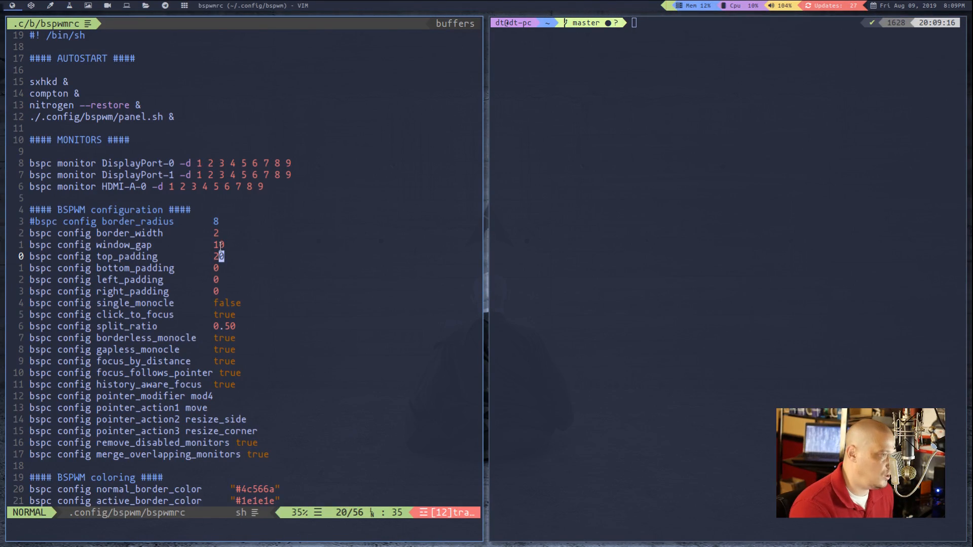
key("super+Return")
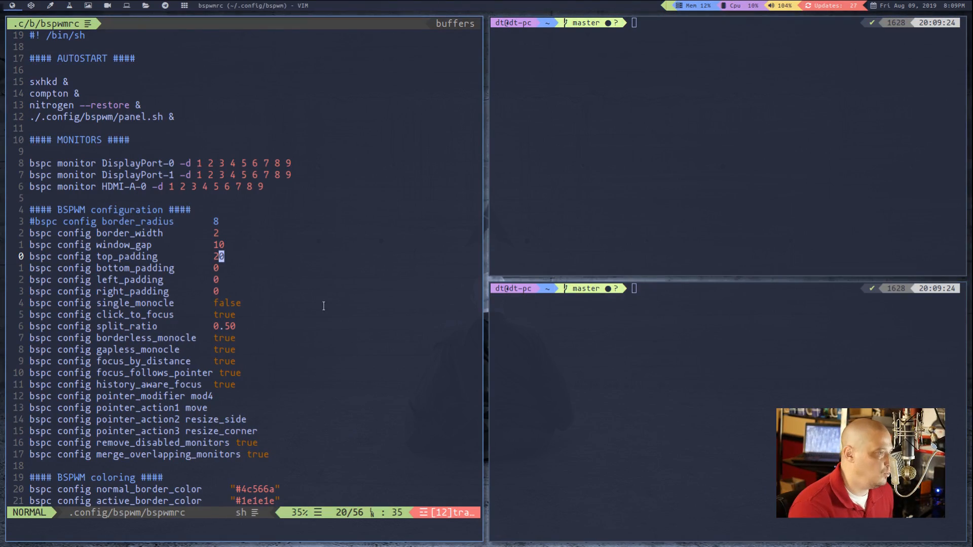
left_click(212, 256)
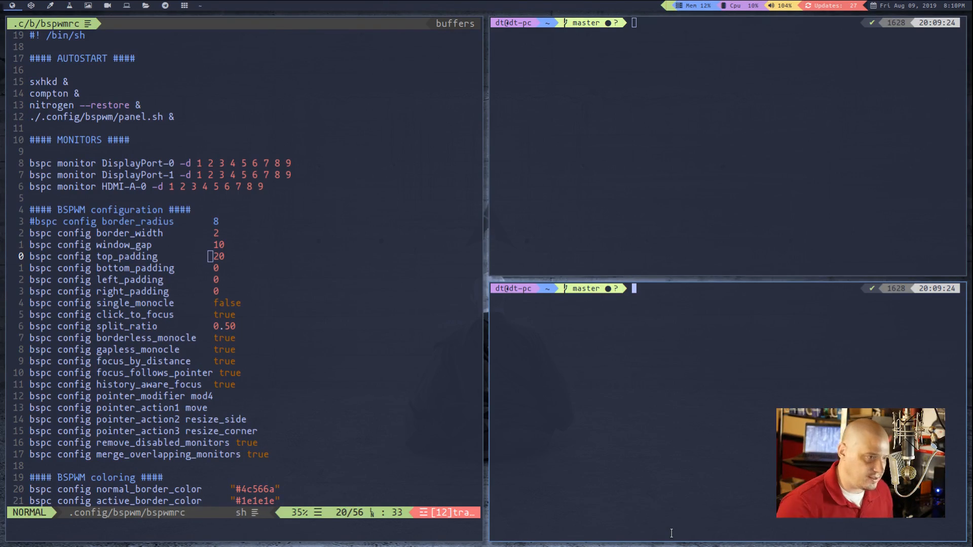
key("super+Return")
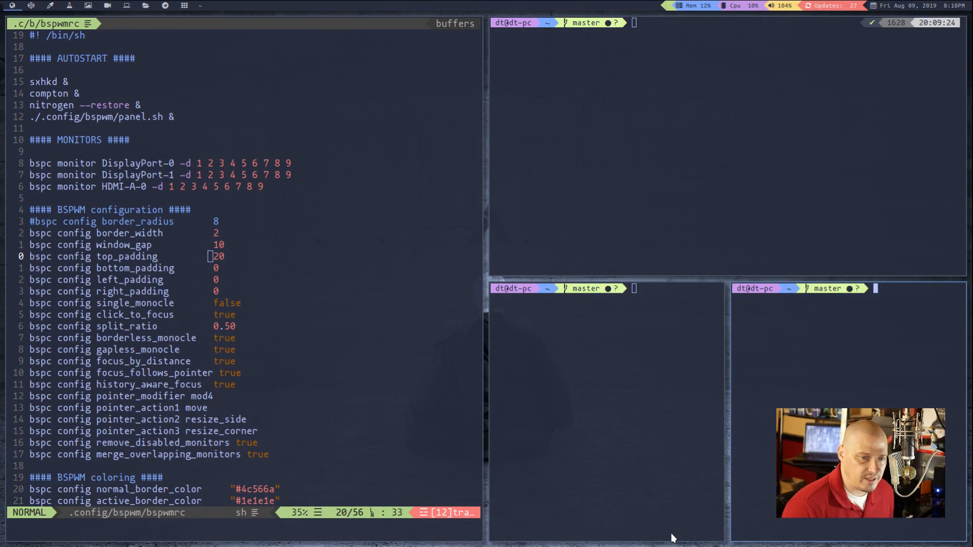
key("super+Return")
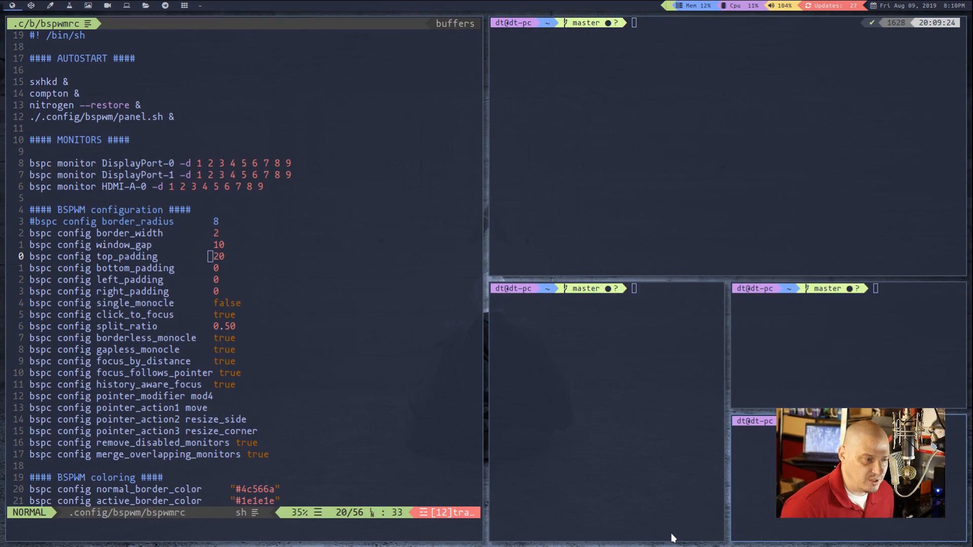
key("super+Return")
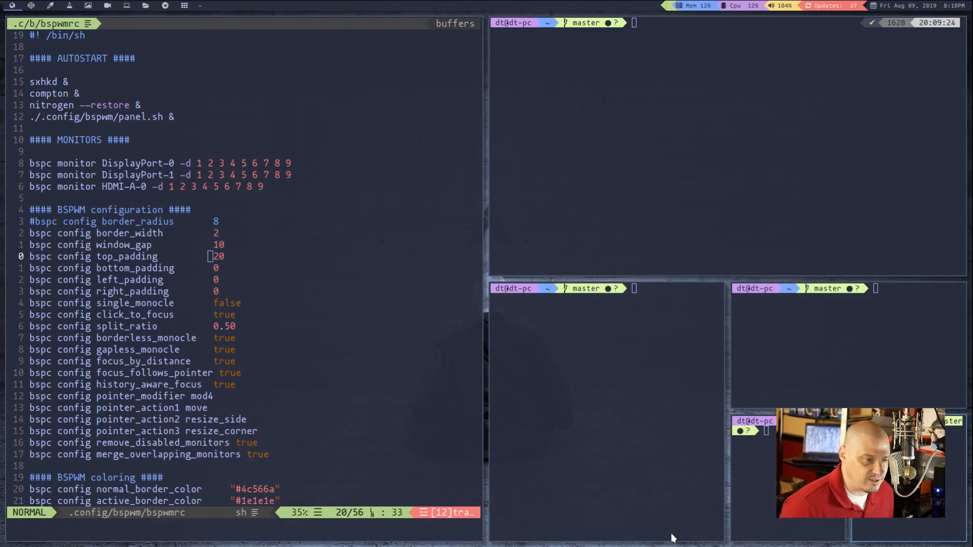
key("super+Return")
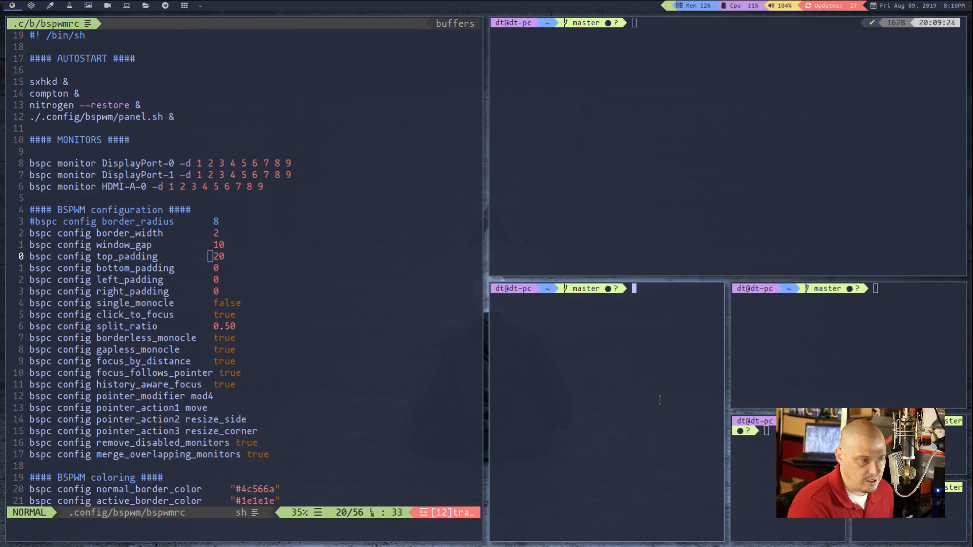
Close all the terminals so that only the bspwmrc window is left on the workspace
key("super+w")
key("super+w")
key("super+w")
key("super+w")
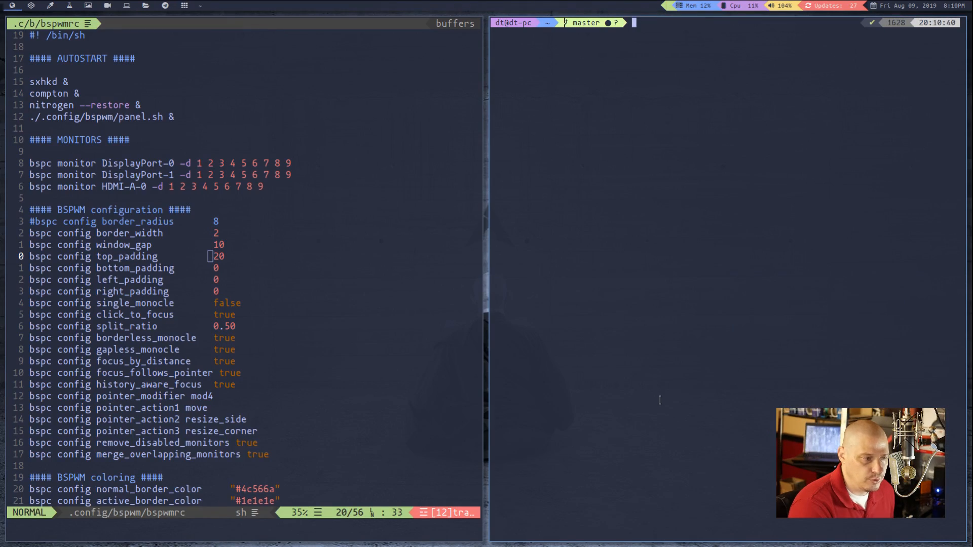
key("super+w")
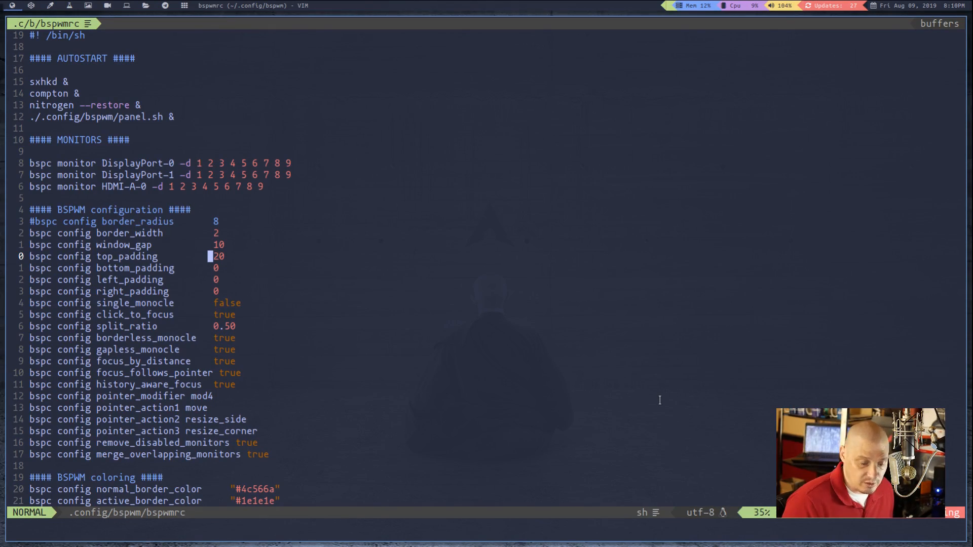
Open a terminal, place a second one below it and a third to the second one's left using manual preselection
key("super+Return")
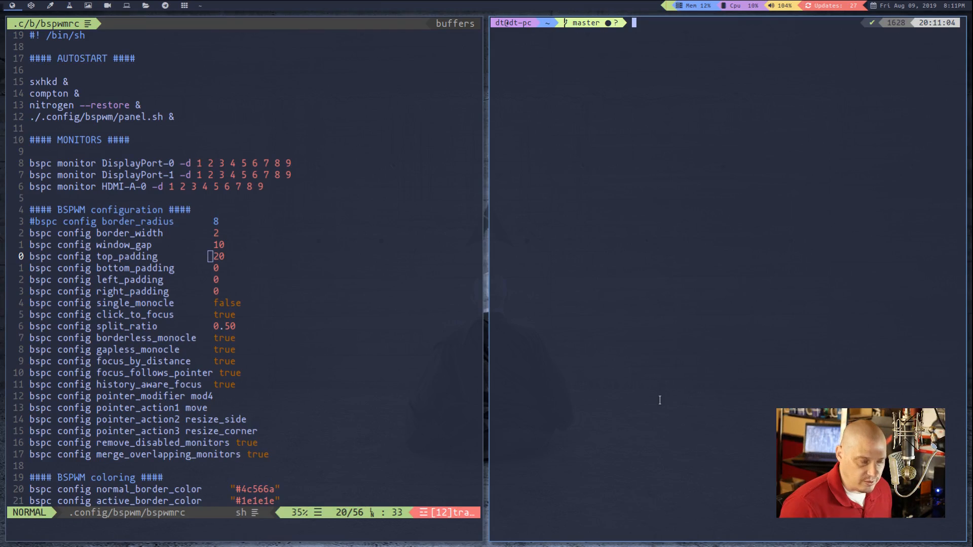
key("super+ctrl+j")
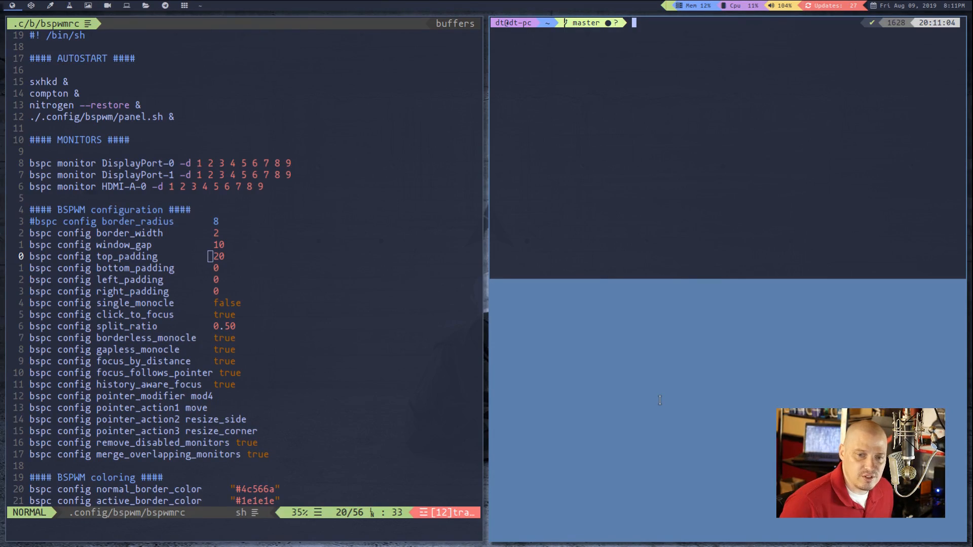
key("super+Return")
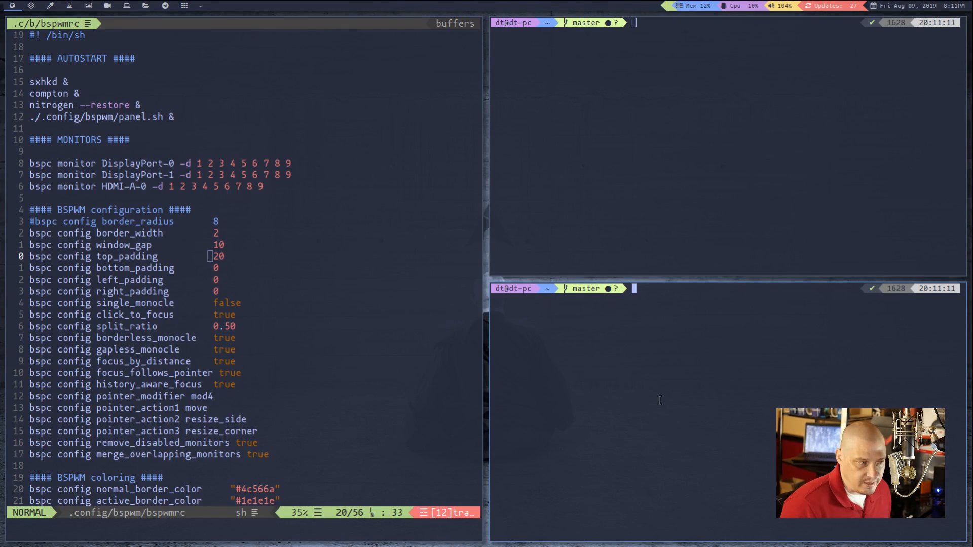
key("super+ctrl+h")
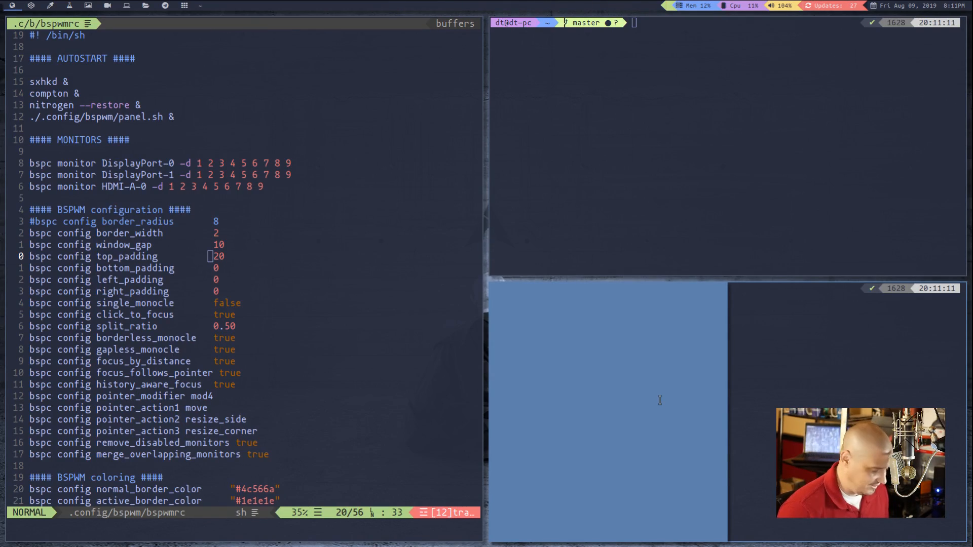
key("super+Return")
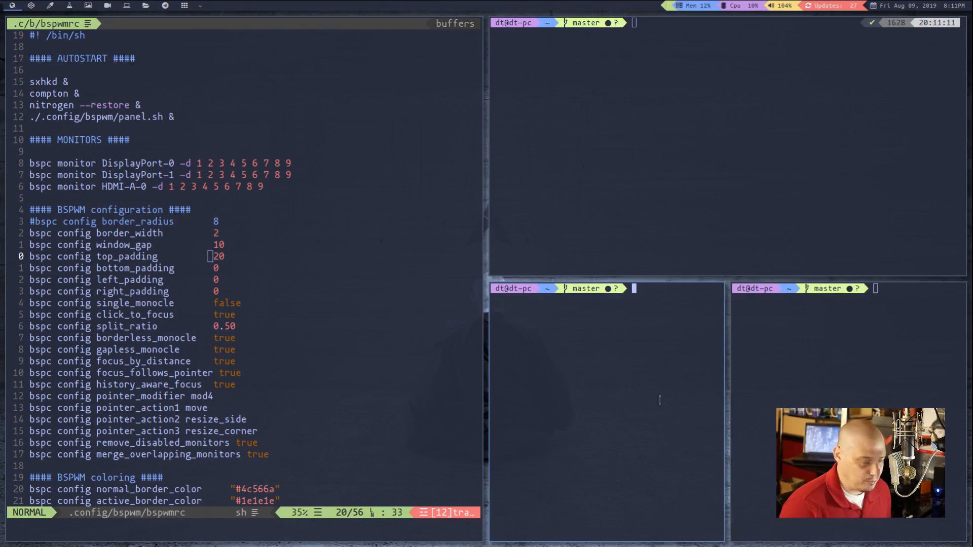
Close the three terminals opened for the preselection demonstration
key("super+w")
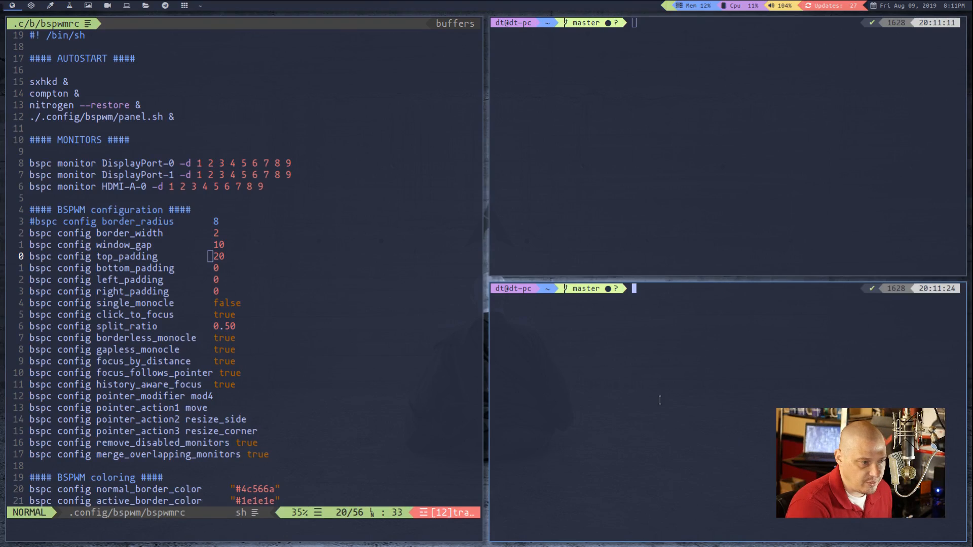
key("super+w")
key("super+w")
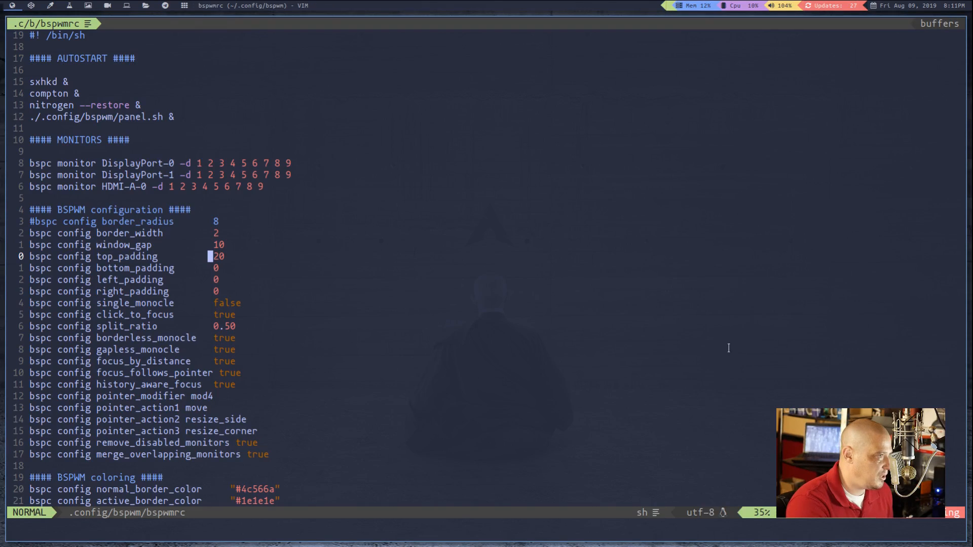
Open the sxhkd config file beside the bspwmrc window using the menu for editing config files
left_click(710, 323)
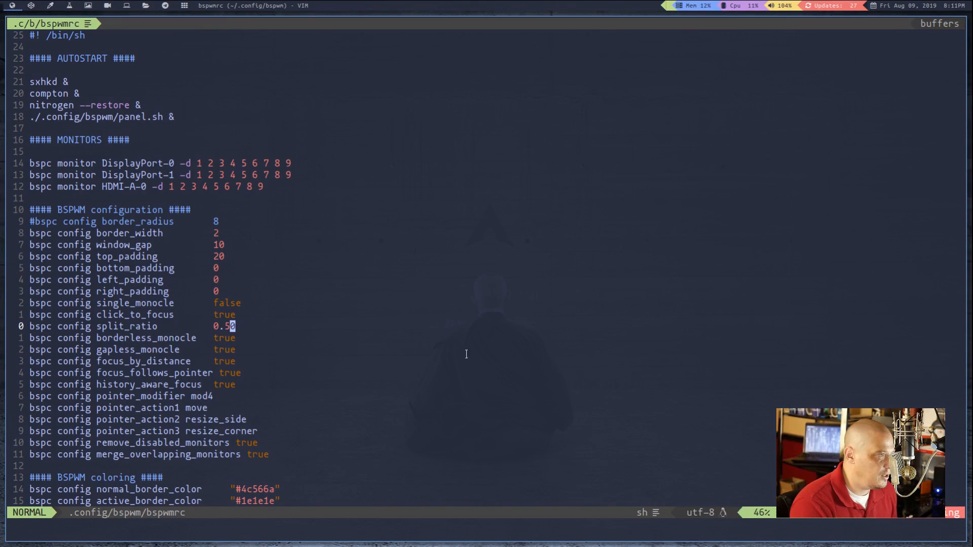
left_click(588, 408)
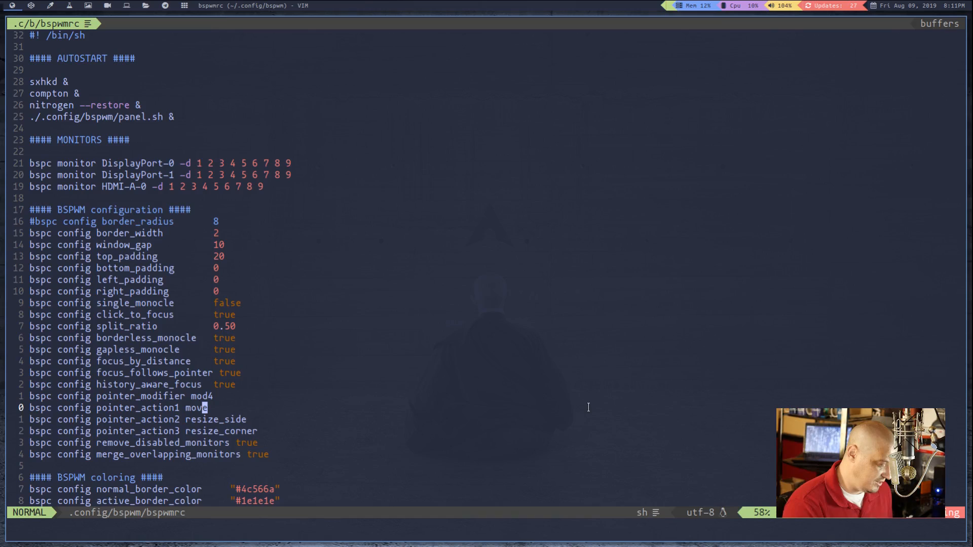
key("super+alt+e")
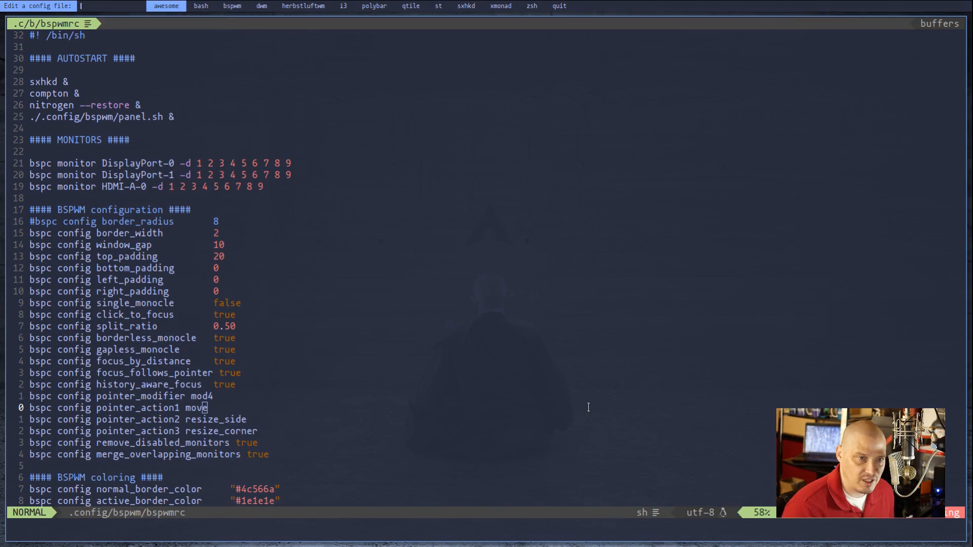
key("Right")
key("Right")
key("Right")
key("Right")
key("Right")
key("Right")
key("Right")
key("Right")
key("Right")
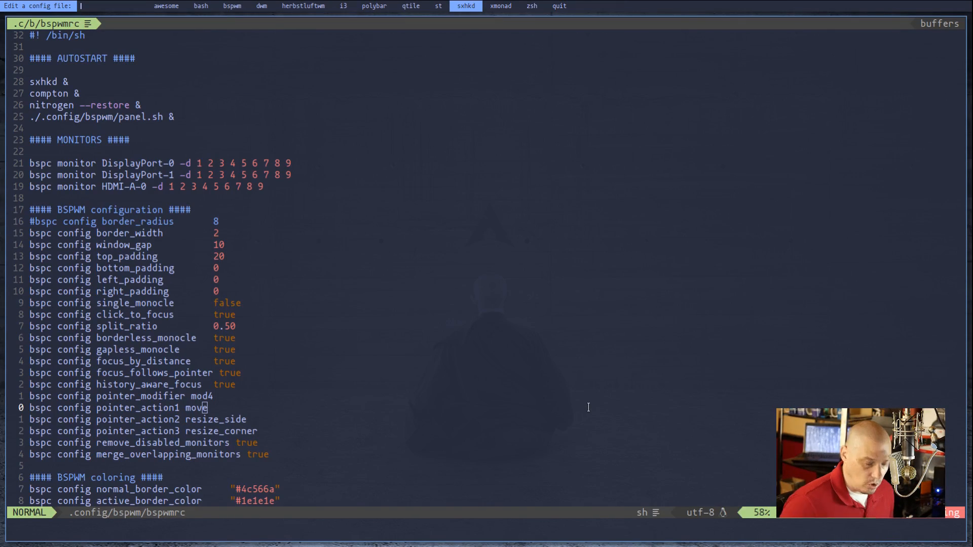
key("Return")
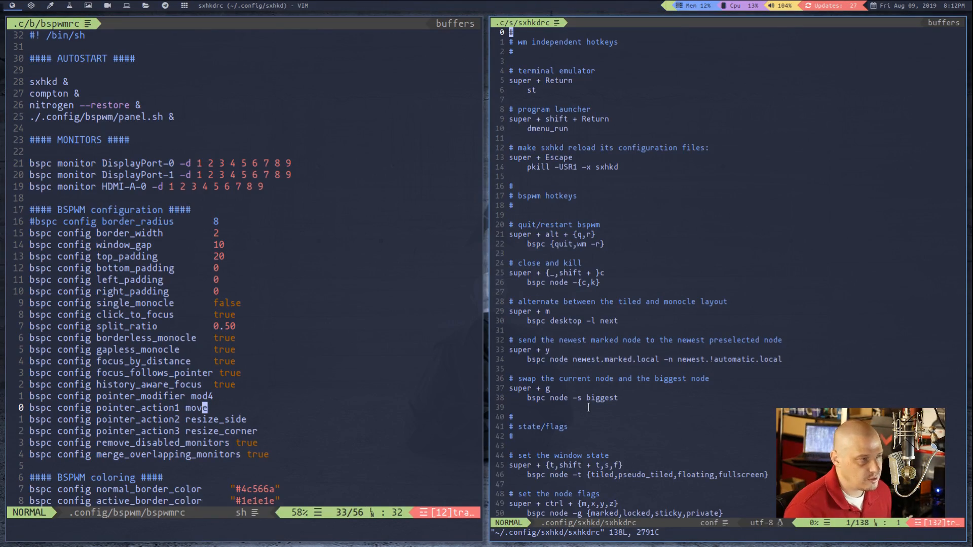
Enlarge the text in the sxhkdrc window, and bring up and dismiss the dmenu_run program launcher
left_click(767, 268)
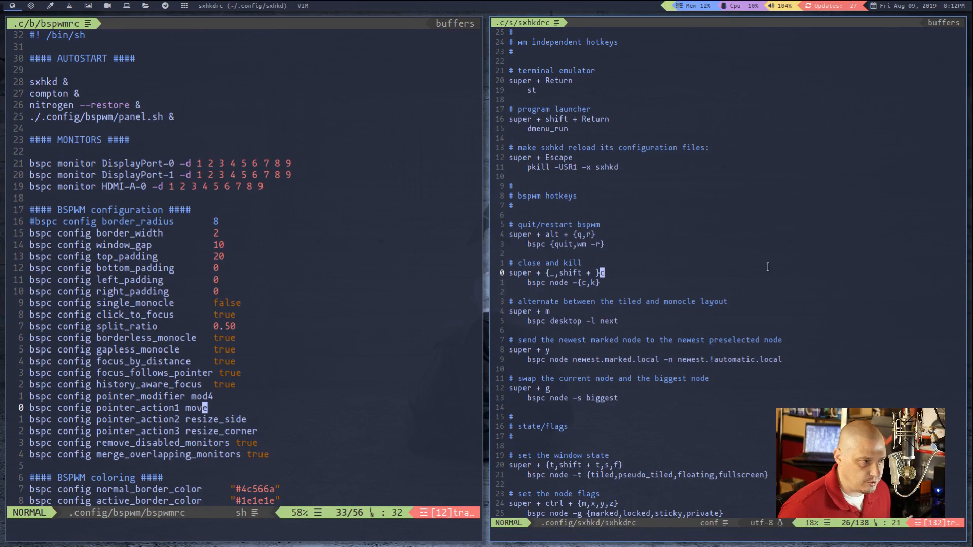
key("ctrl+shift+Page_Up")
key("ctrl+shift+Page_Up")
key("ctrl+shift+Page_Up")
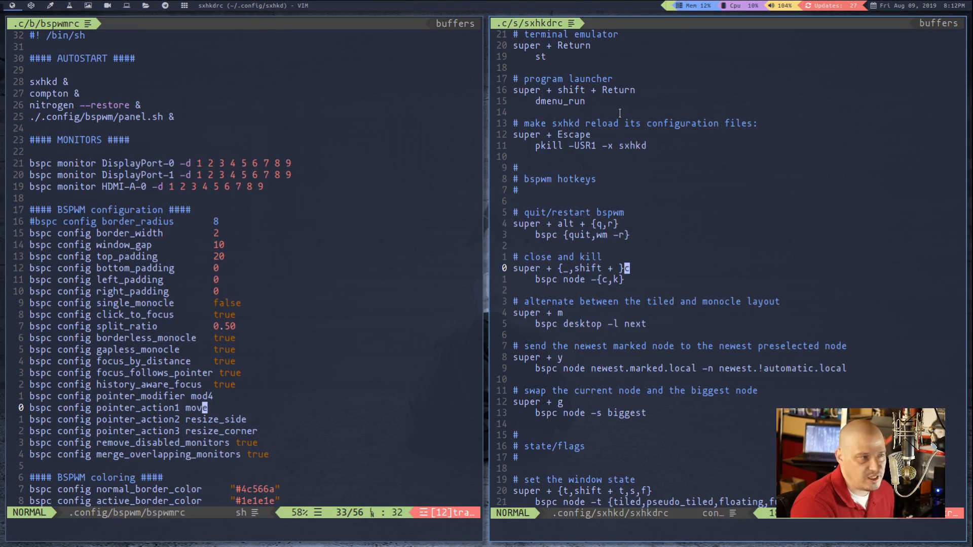
key("super+shift+Return")
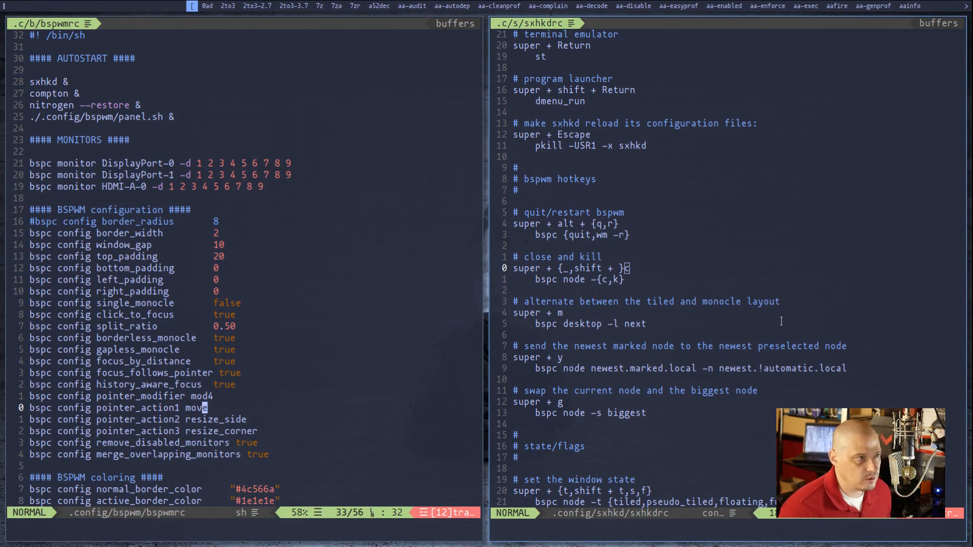
key("Escape")
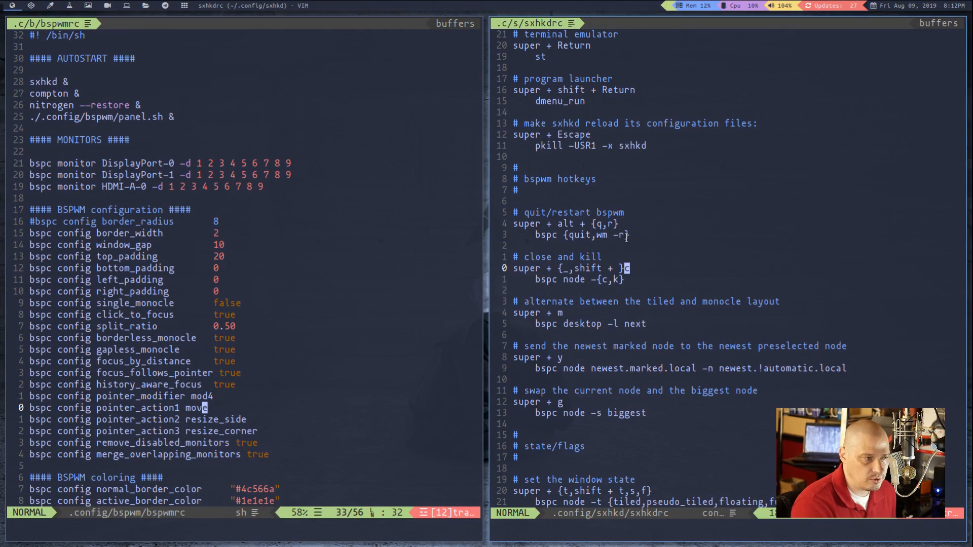
Review the sxhkdrc keybindings from the bspwm hotkeys down to the dmenu scripts and back to the beginning
left_click(709, 208)
scroll(719, 213, "down", 6)
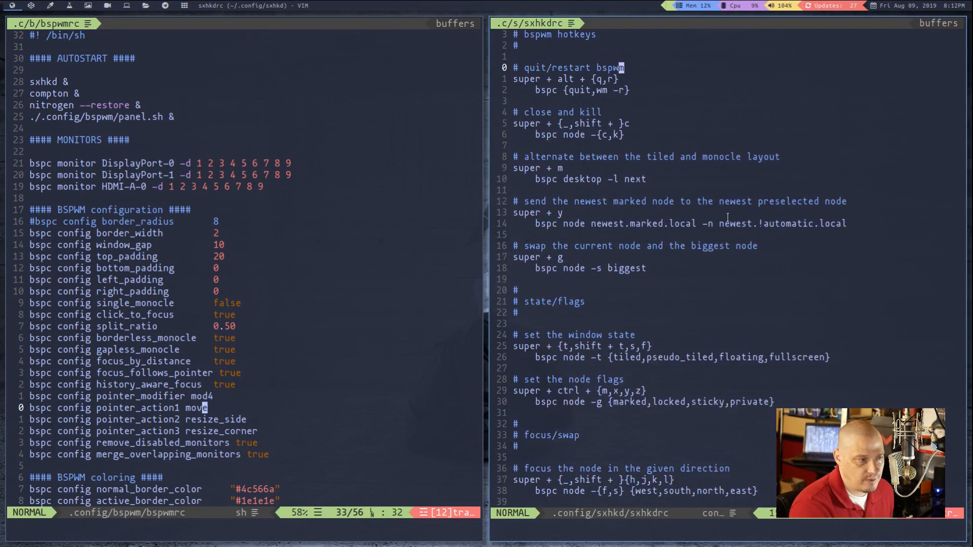
scroll(727, 217, "down", 10)
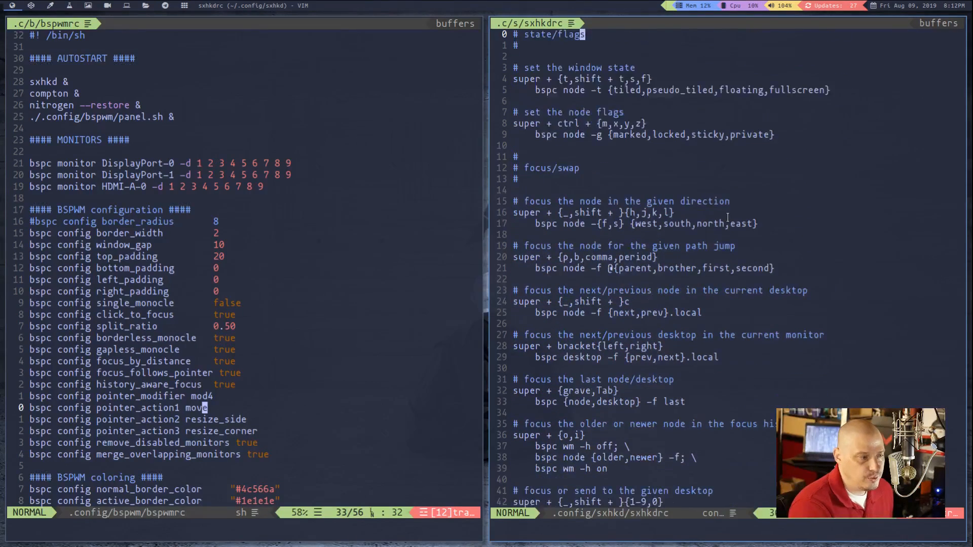
scroll(728, 218, "down", 2)
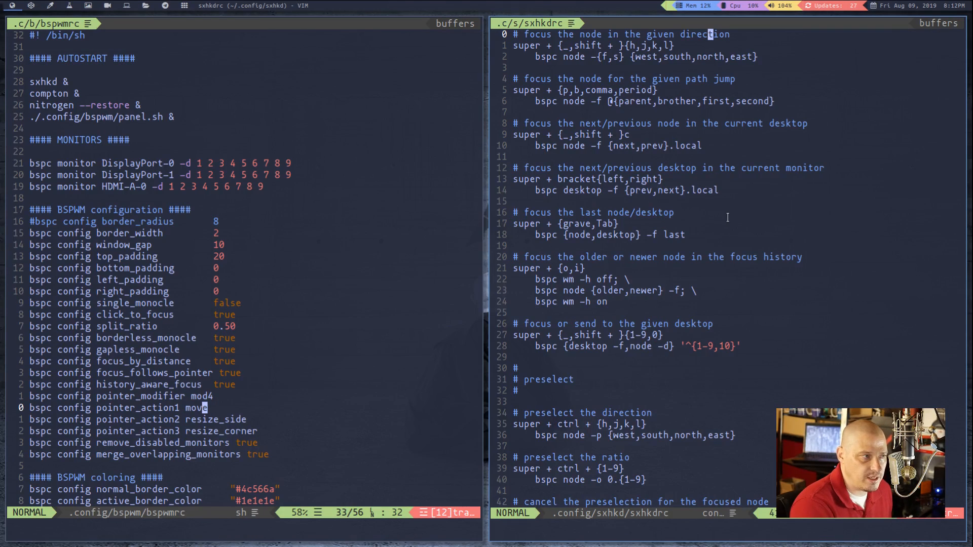
scroll(728, 217, "down", 9)
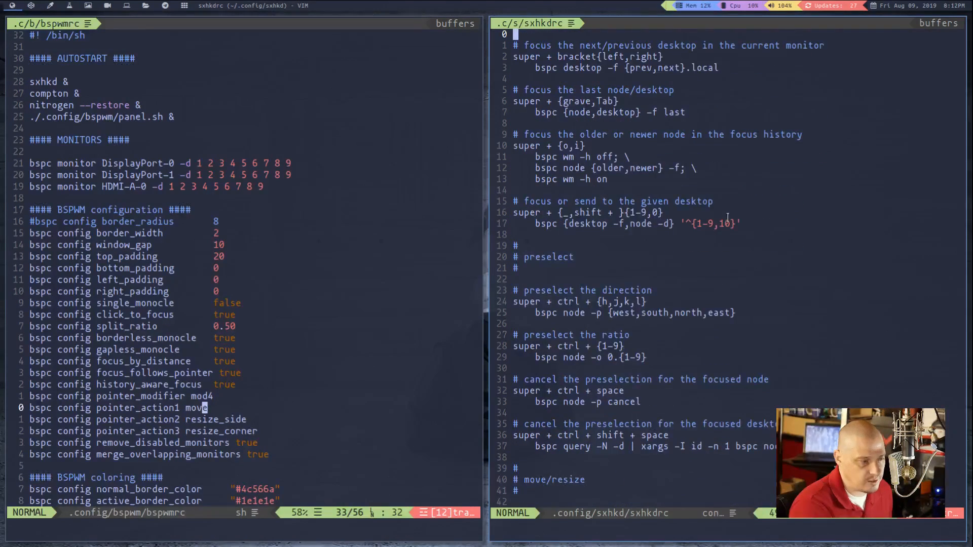
scroll(728, 218, "down", 5)
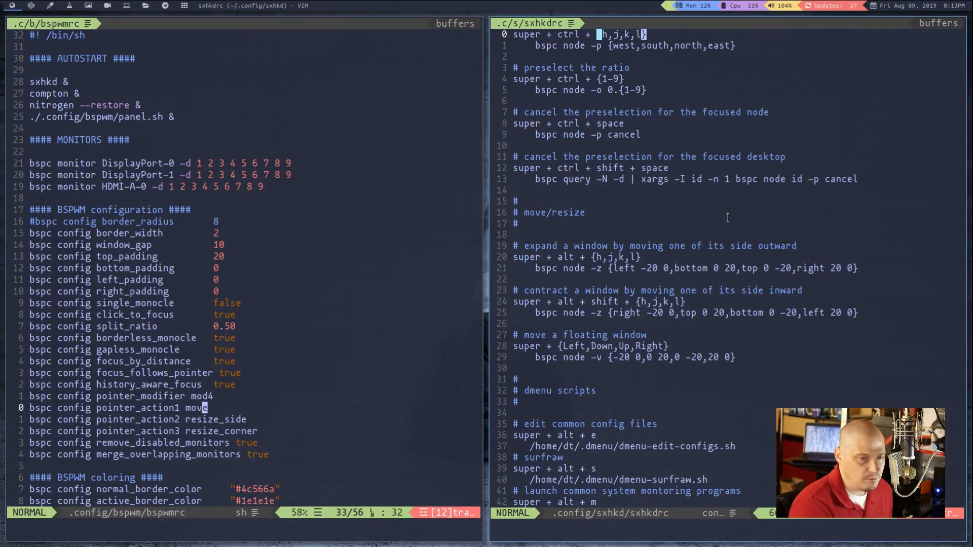
scroll(728, 218, "down", 2)
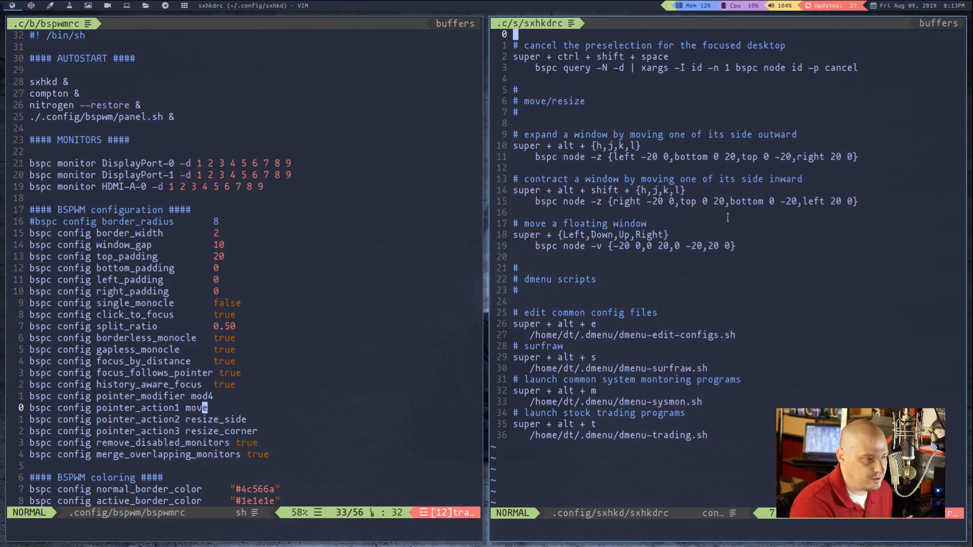
scroll(727, 217, "up", 10)
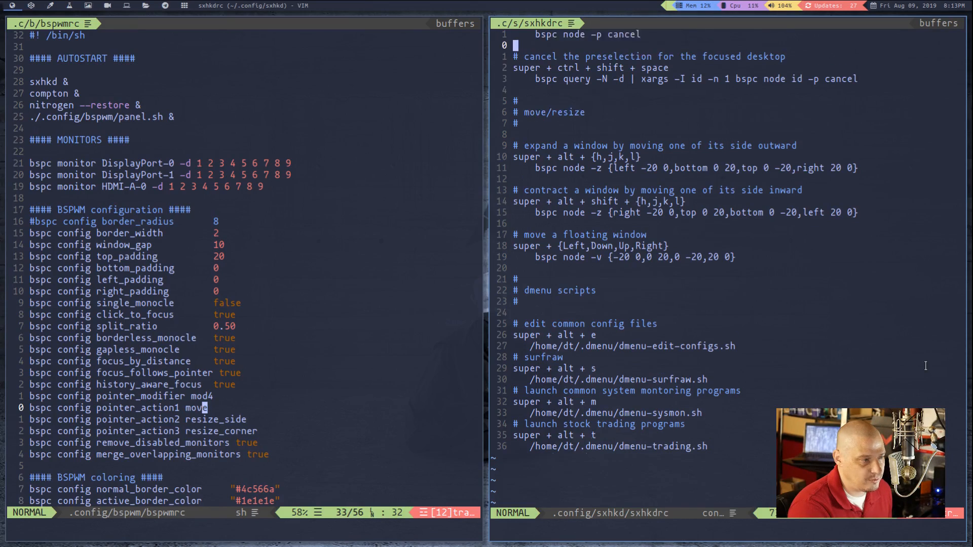
scroll(912, 350, "up", 10)
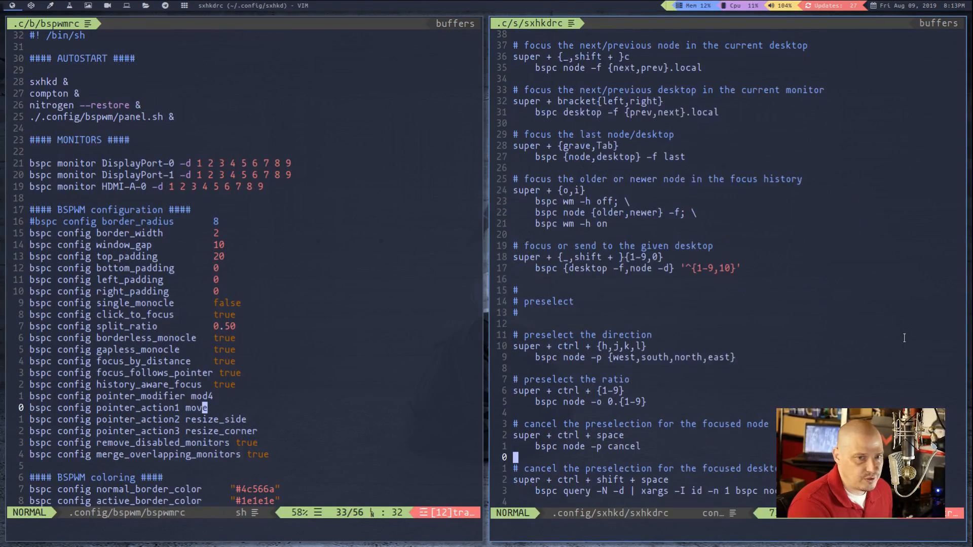
scroll(904, 338, "up", 13)
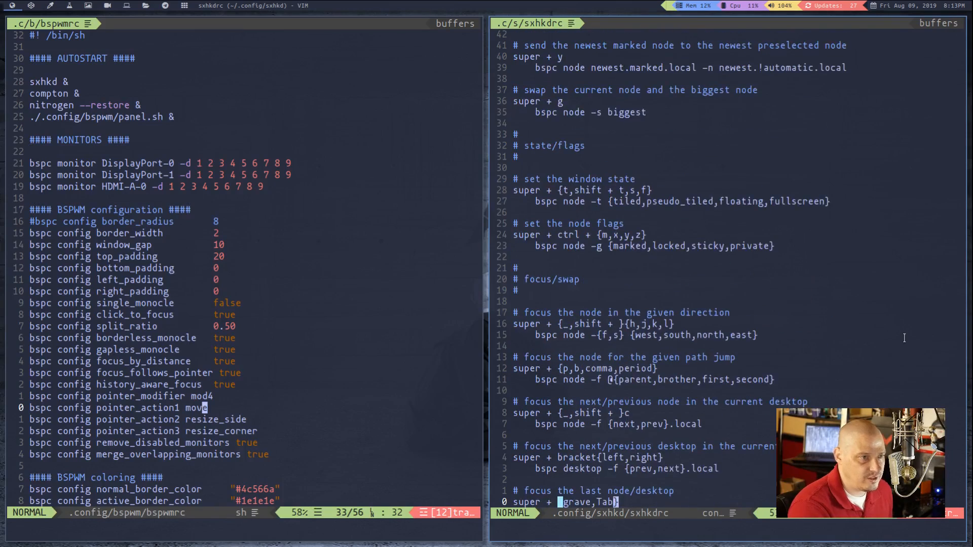
scroll(904, 337, "up", 1)
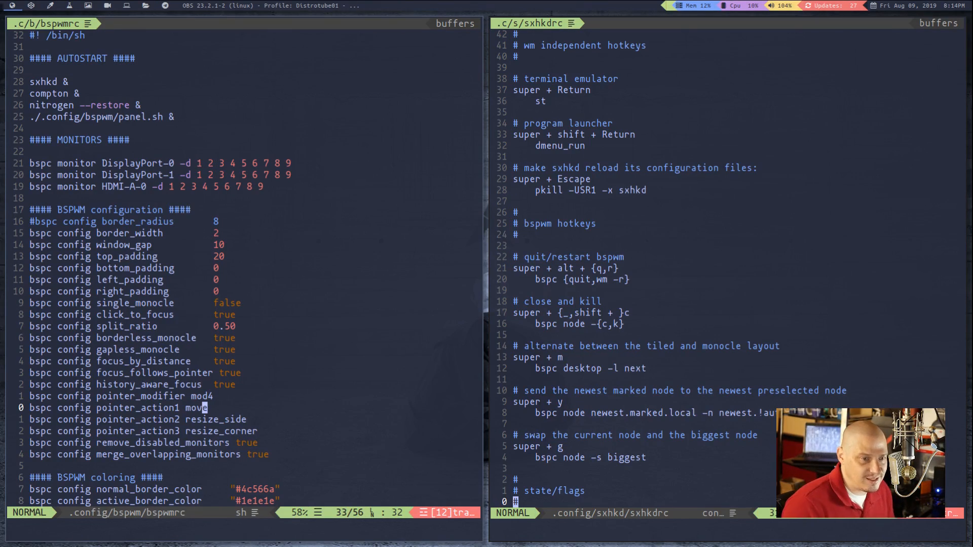
Close the bspwmrc window so that sxhkdrc fills the workspace
left_click(315, 378)
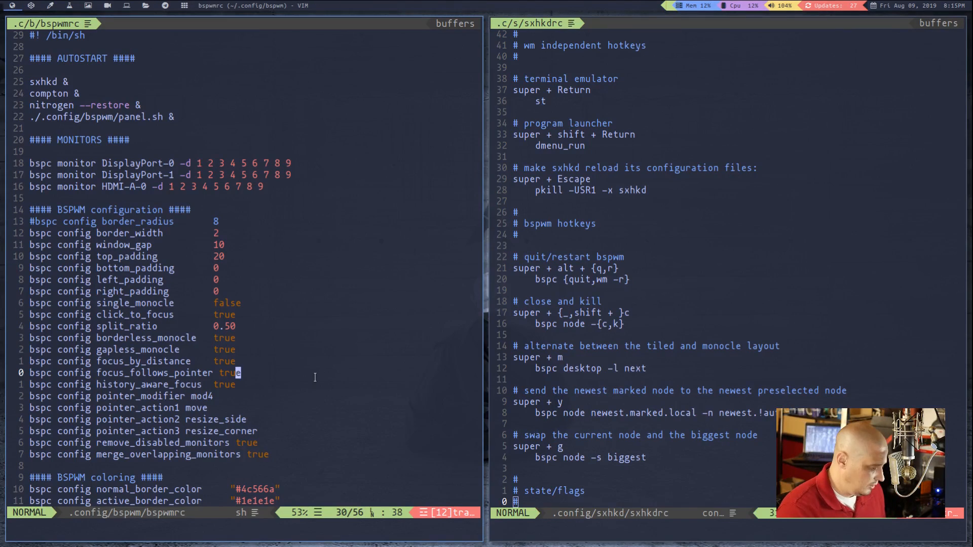
key("super+c")
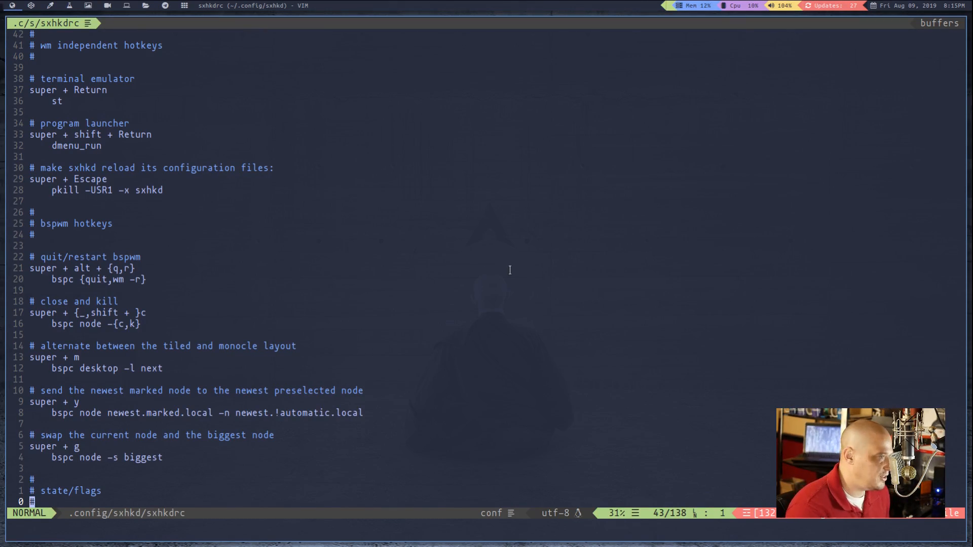
Examine the state/flags section of sxhkdrc, covering the window state and node flags bindings
scroll(527, 293, "down", 5)
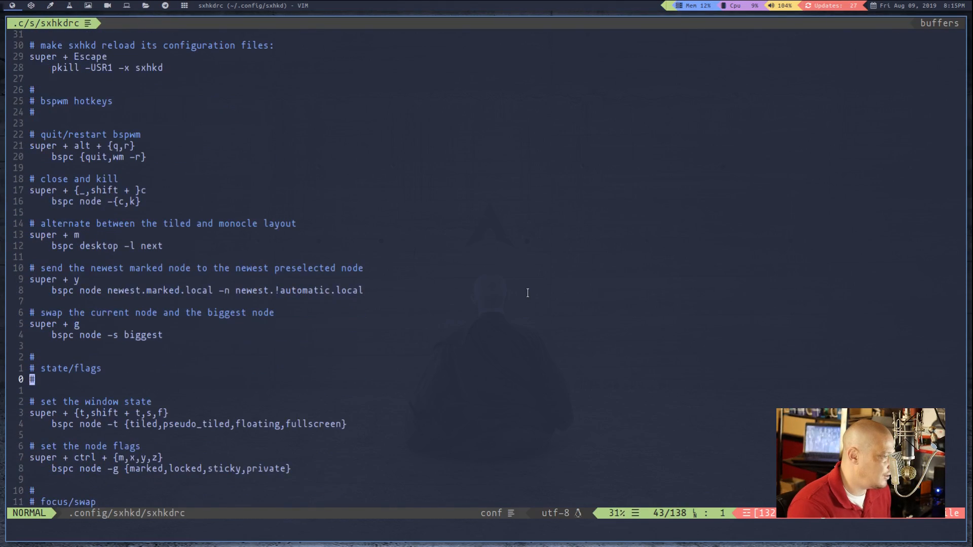
scroll(528, 293, "down", 3)
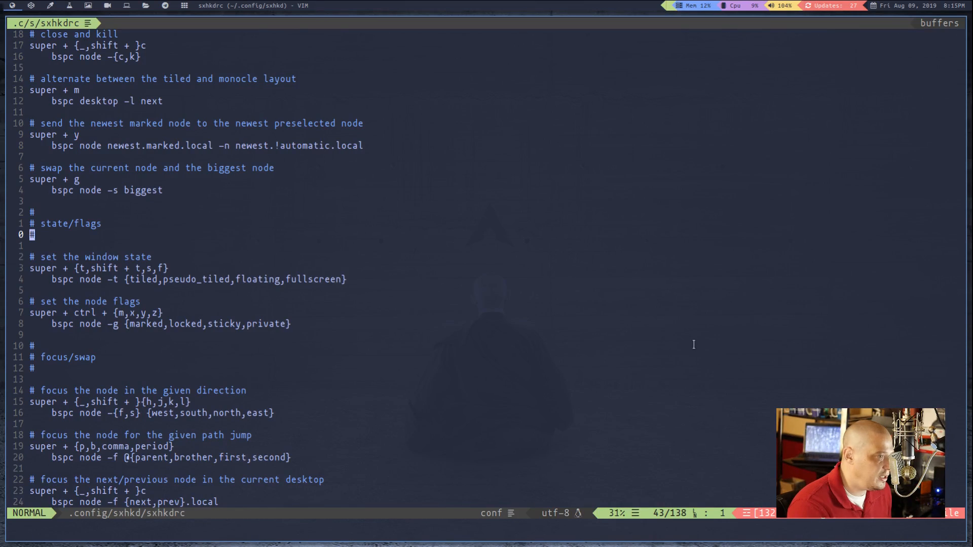
key("1")
key("0")
key("j")
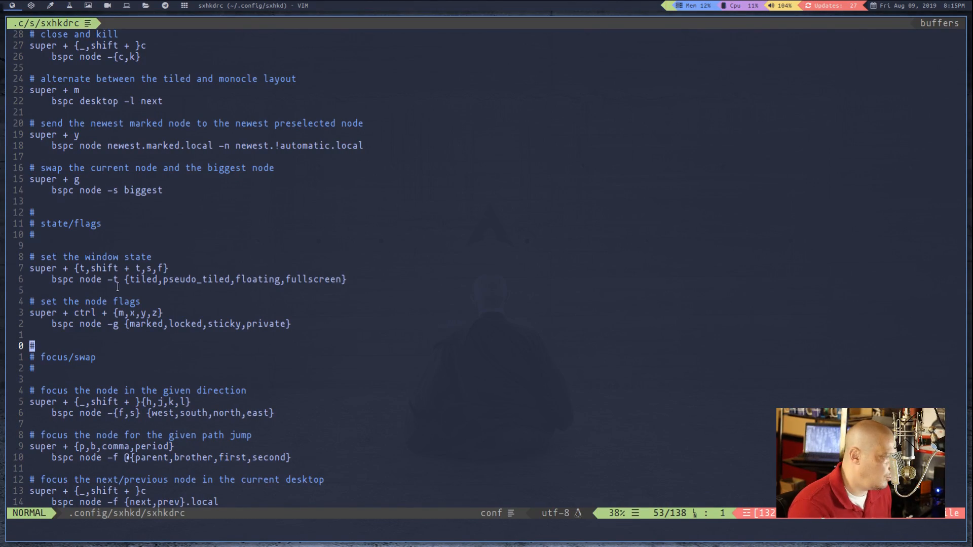
key("8")
key("k")
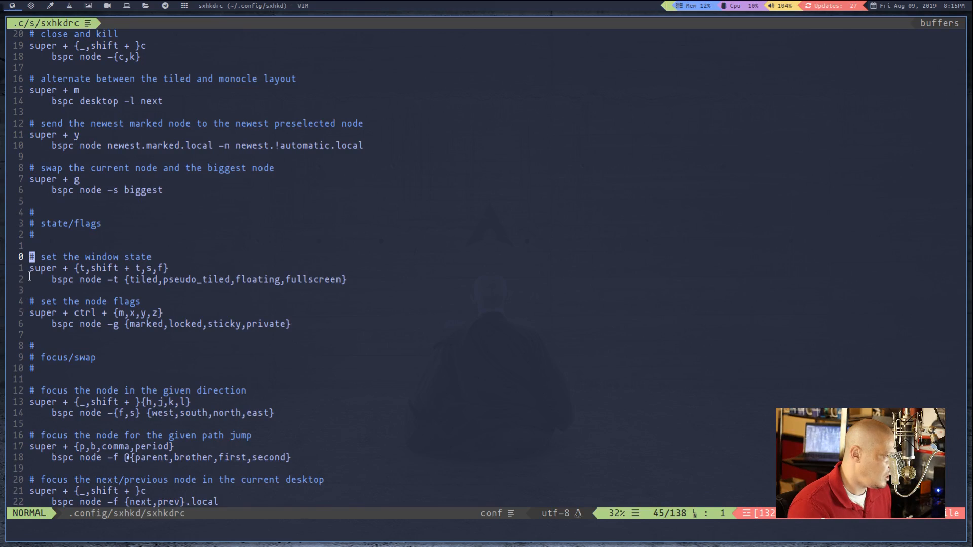
key("6")
key("j")
key("$")
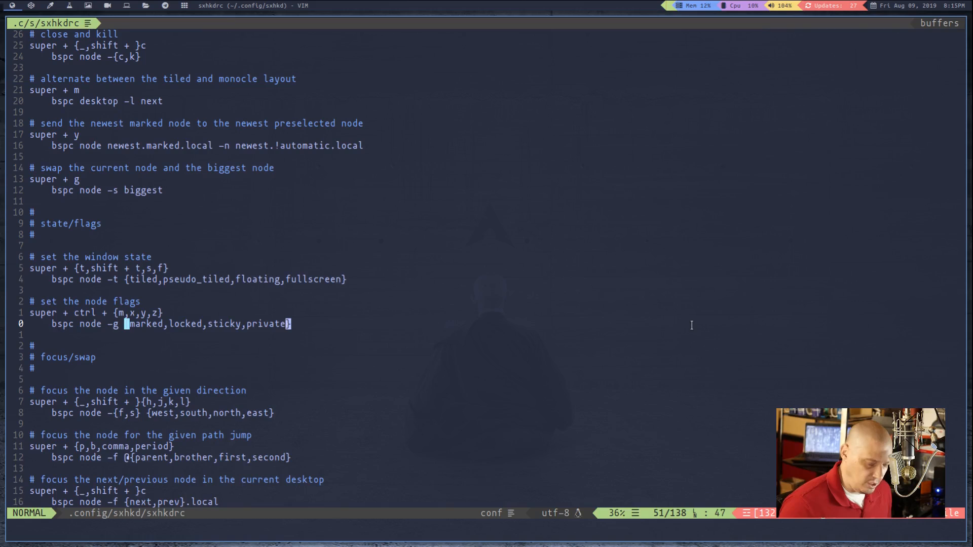
Open two terminals alongside sxhkdrc to demonstrate tiled windows, and close both again
key("super+Return")
key("super+Return")
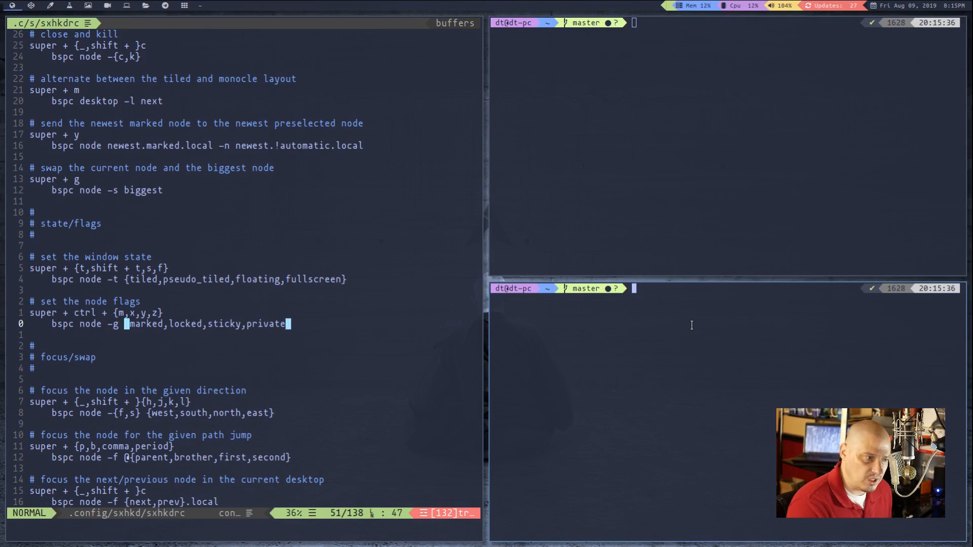
key("super+c")
key("super+c")
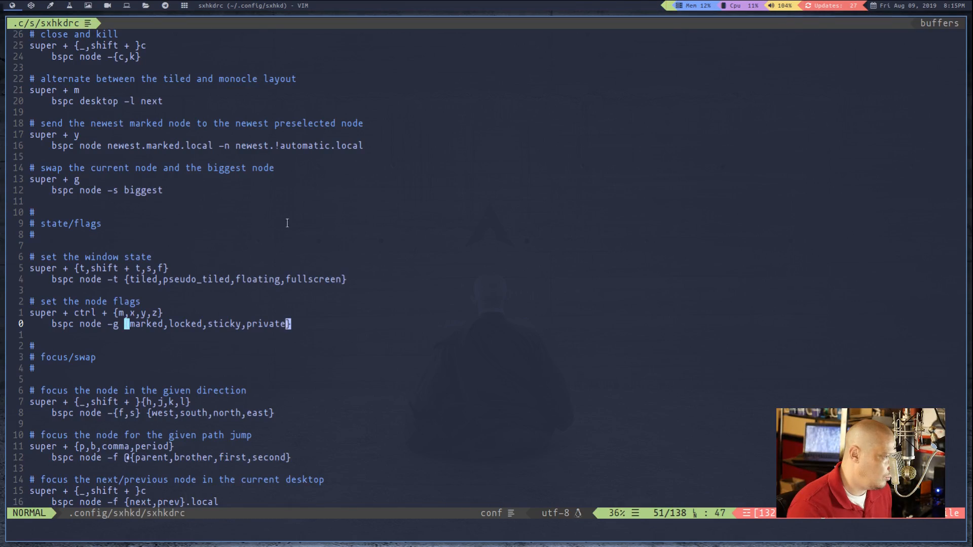
Mark the window state binding in sxhkdrc, switch its window to fullscreen and return it to tiled
left_click(160, 268)
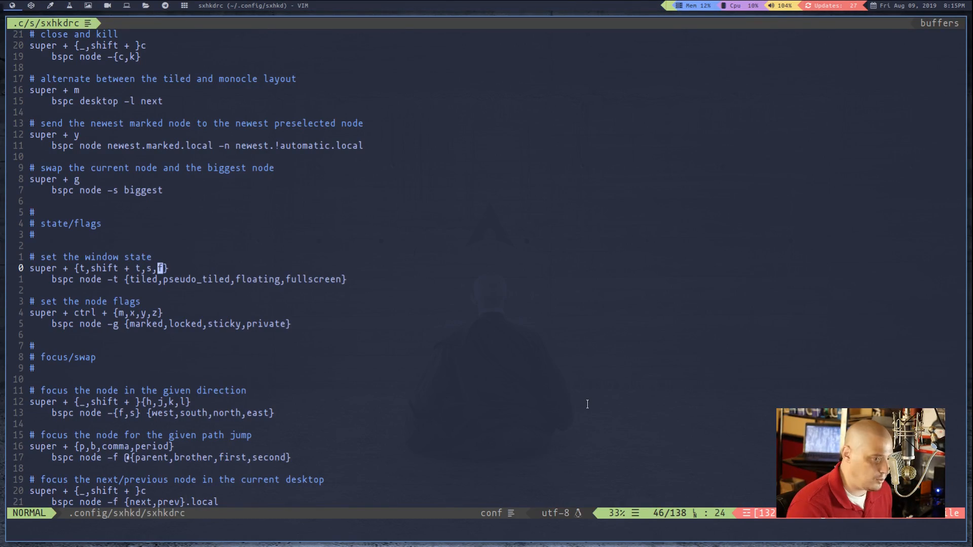
key("super+f")
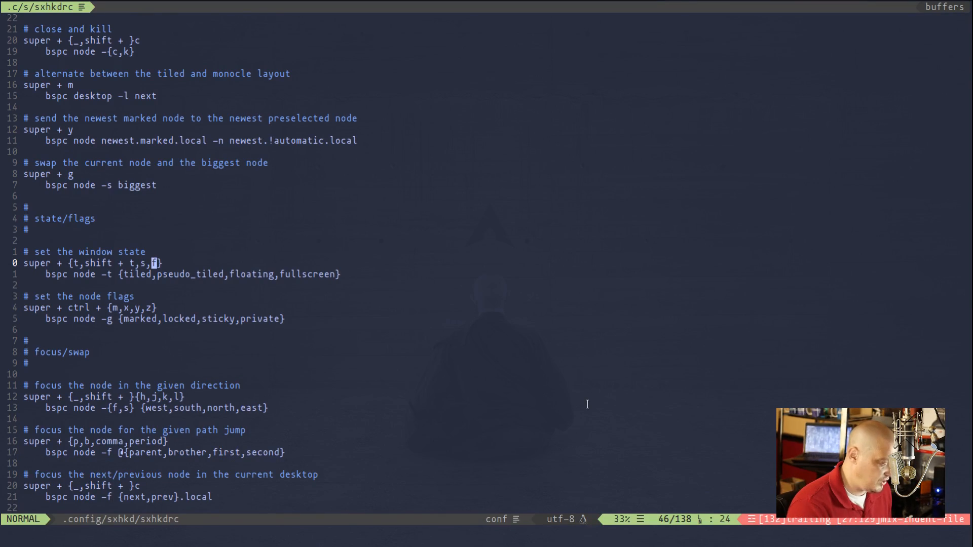
key("super+t")
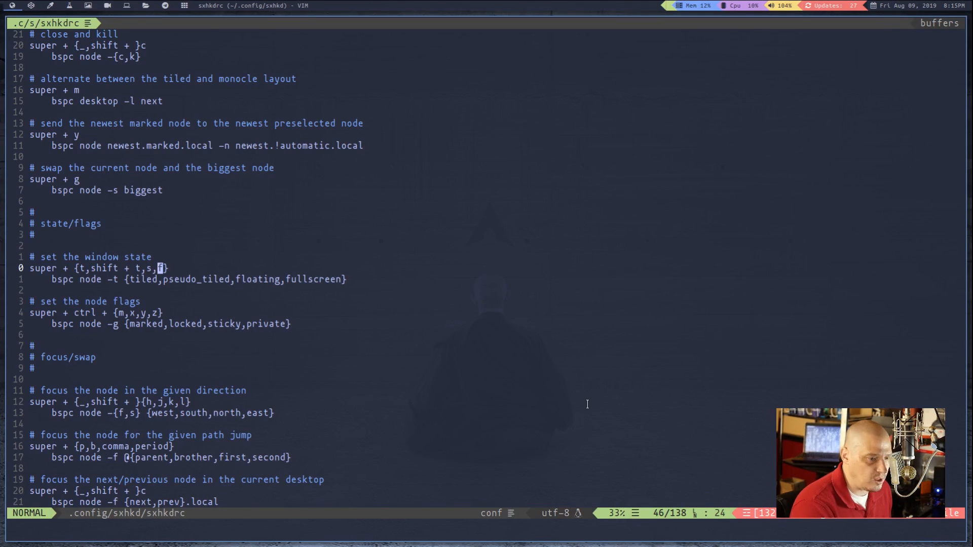
Float the sxhkdrc window, move and enlarge it on the desktop, and return it to the tiled state
key("super+s")
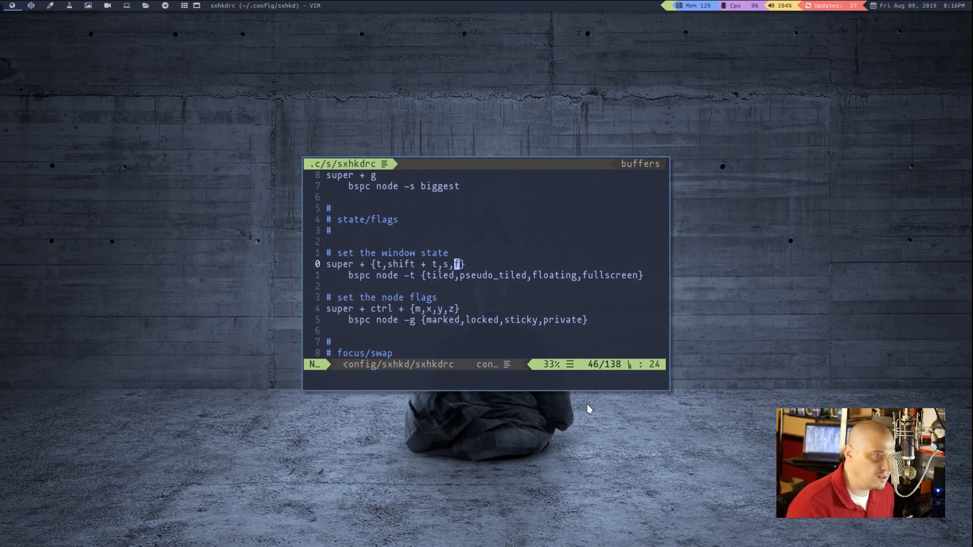
left_click_drag(498, 248, 451, 155)
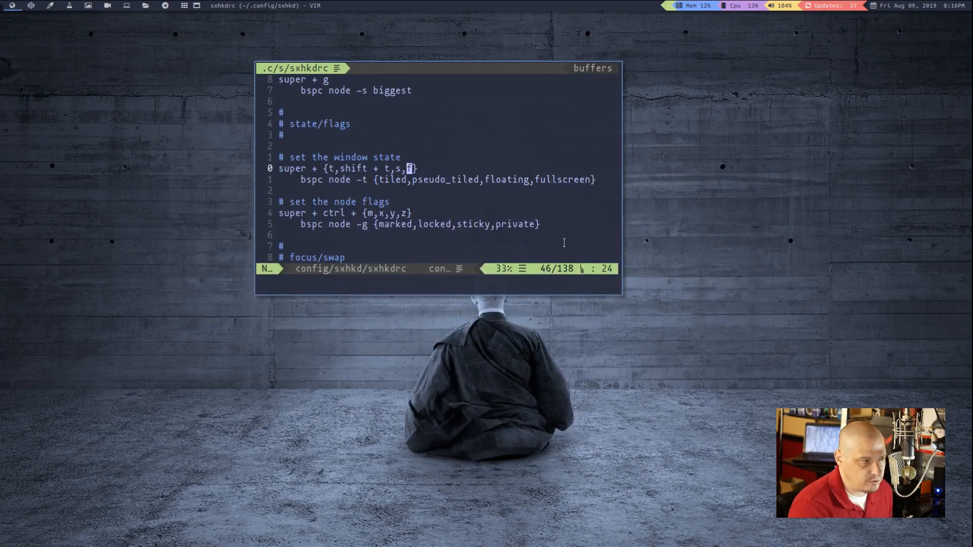
left_click_drag(537, 226, 746, 328)
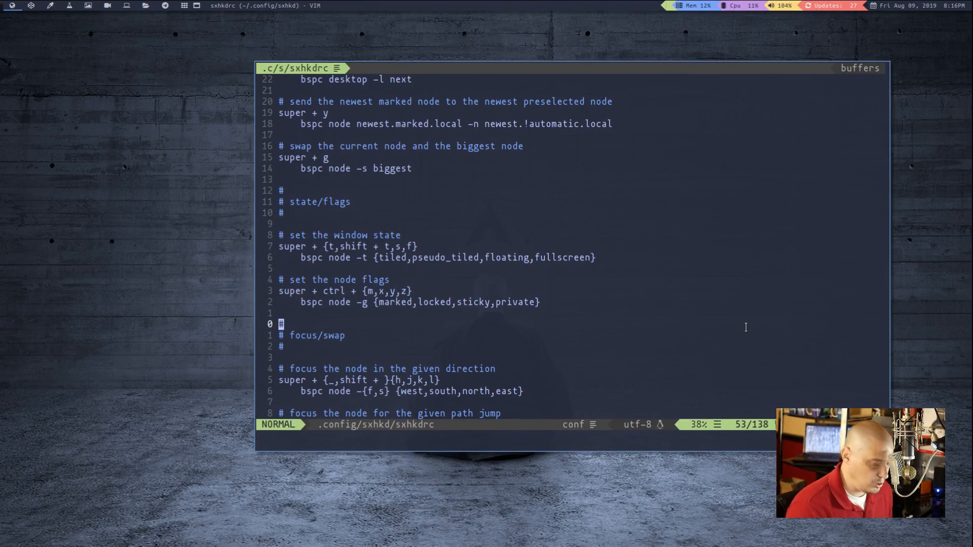
key("super+t")
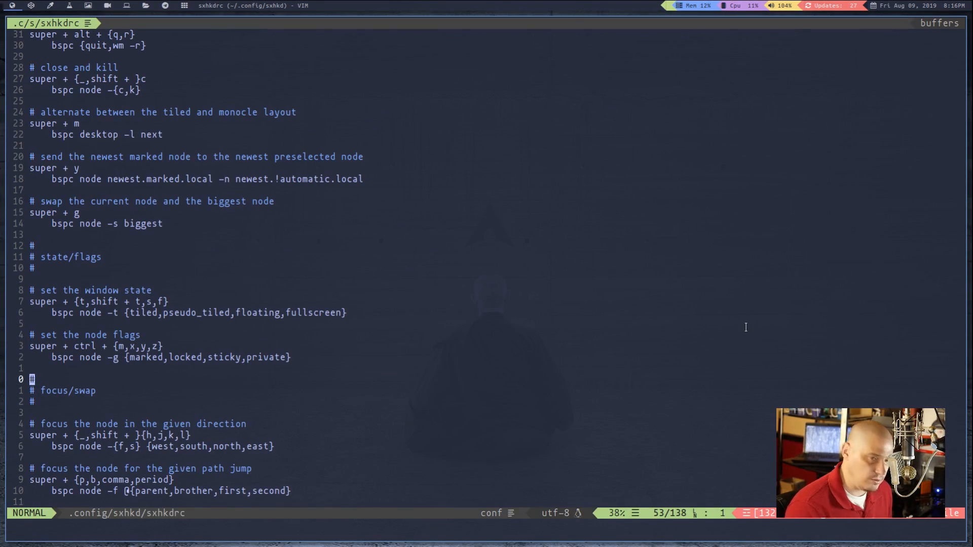
Cycle the sxhkdrc window through the fullscreen and floating states, and return it to tiled
key("super+f")
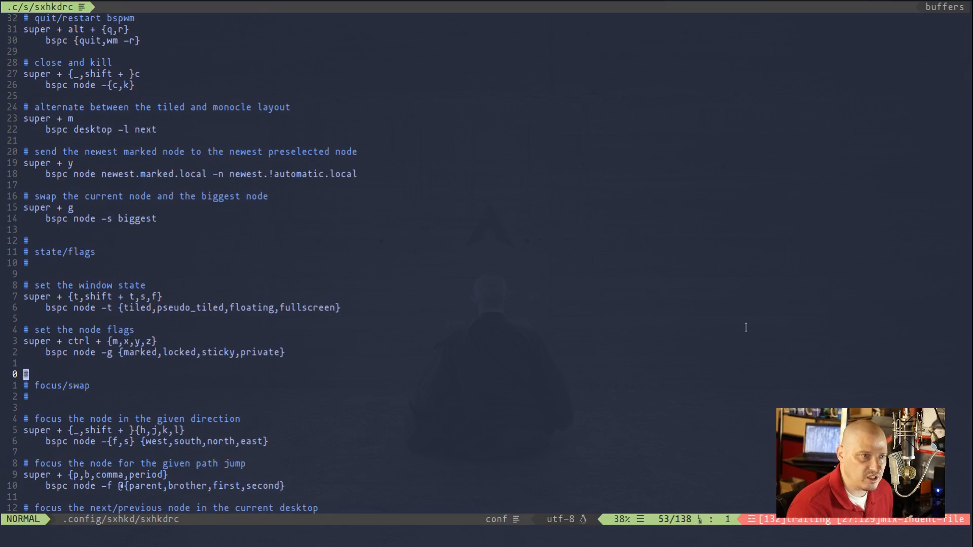
key("super+s")
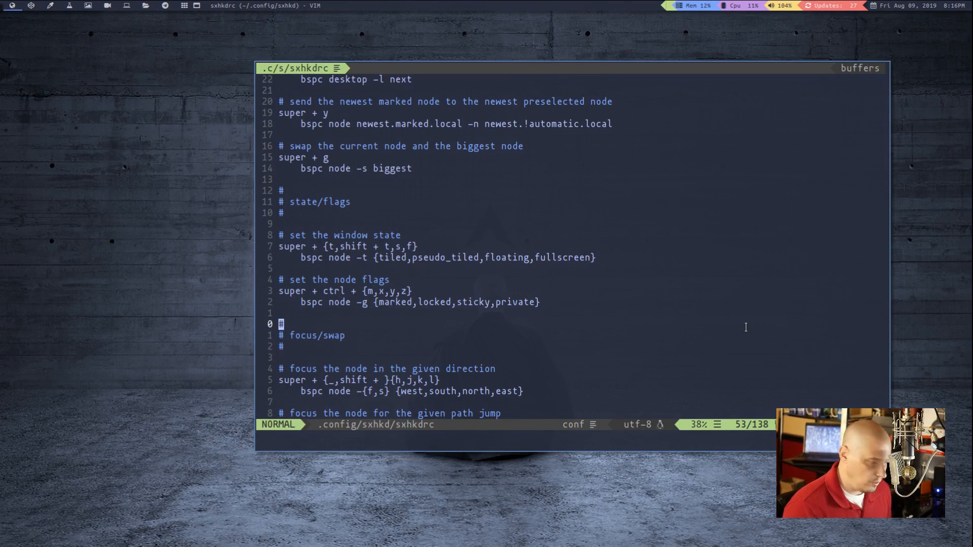
key("super+t")
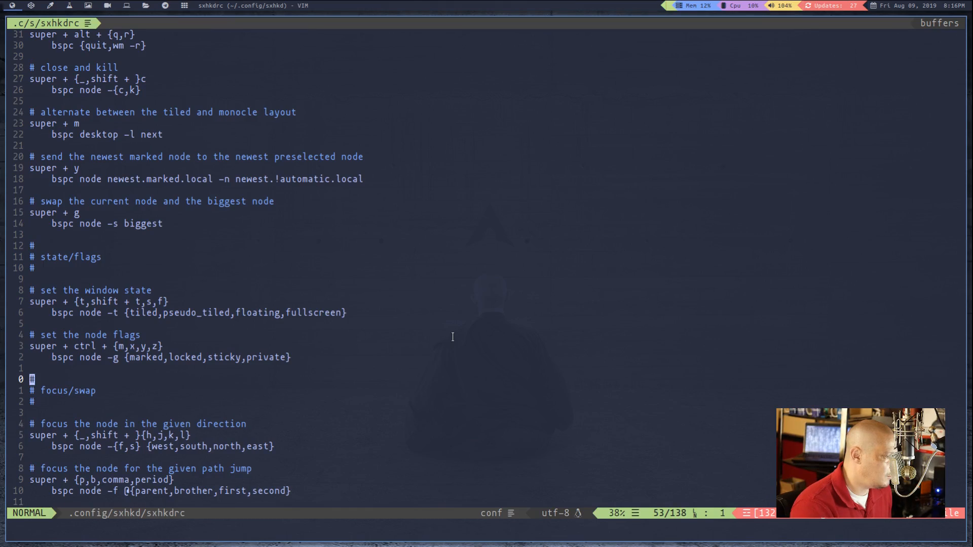
Go to the move/resize bindings in sxhkdrc, float its window, expand its left side outward, and return it to tiled
scroll(604, 377, "down", 20)
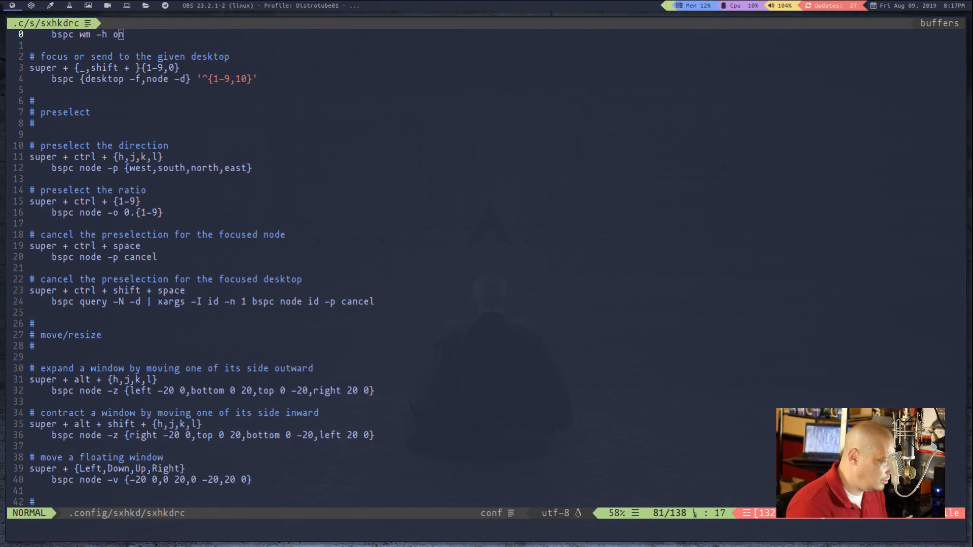
left_click(32, 446)
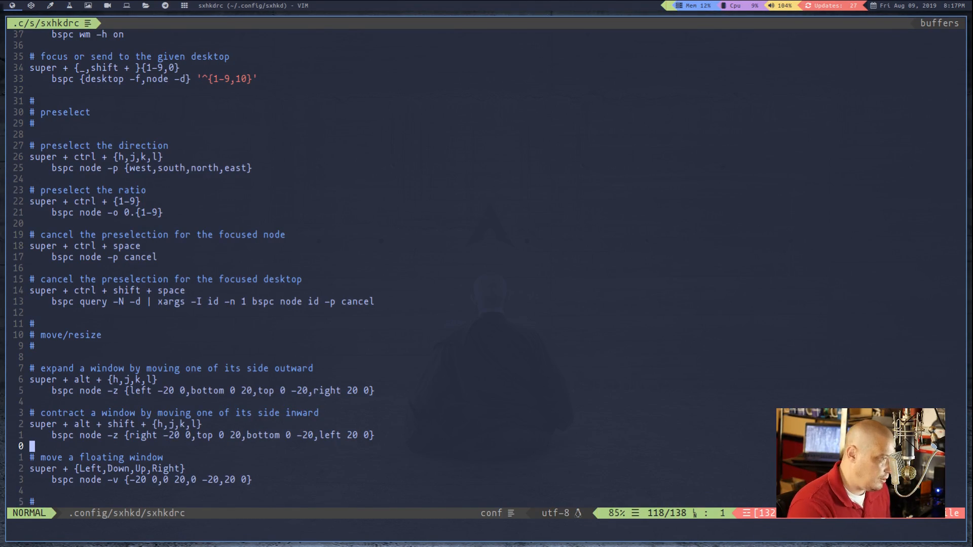
key("super+s")
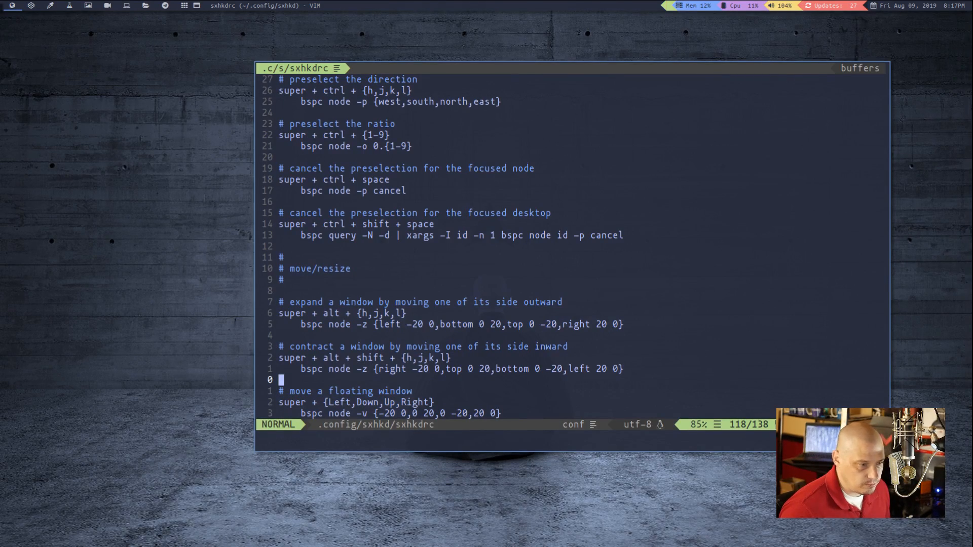
key("super+alt+h")
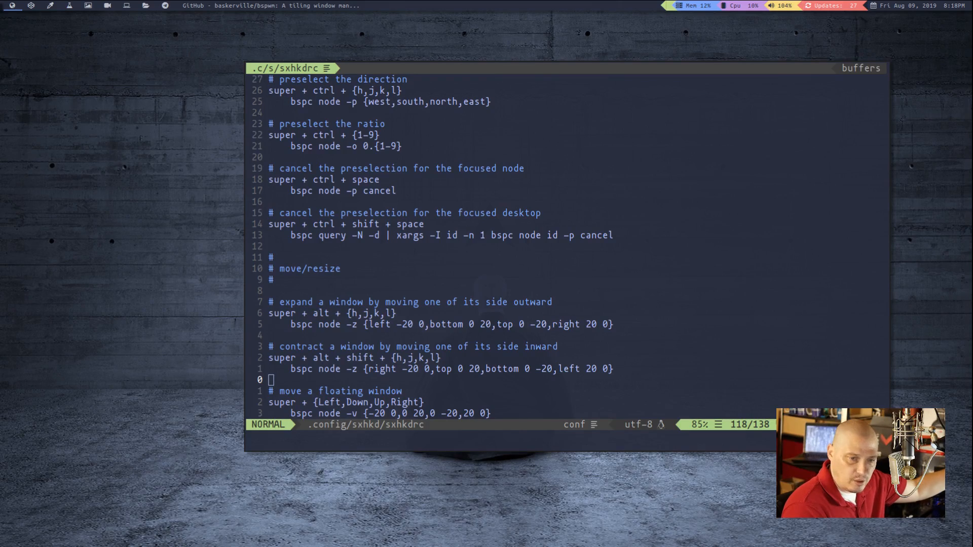
left_click(682, 188)
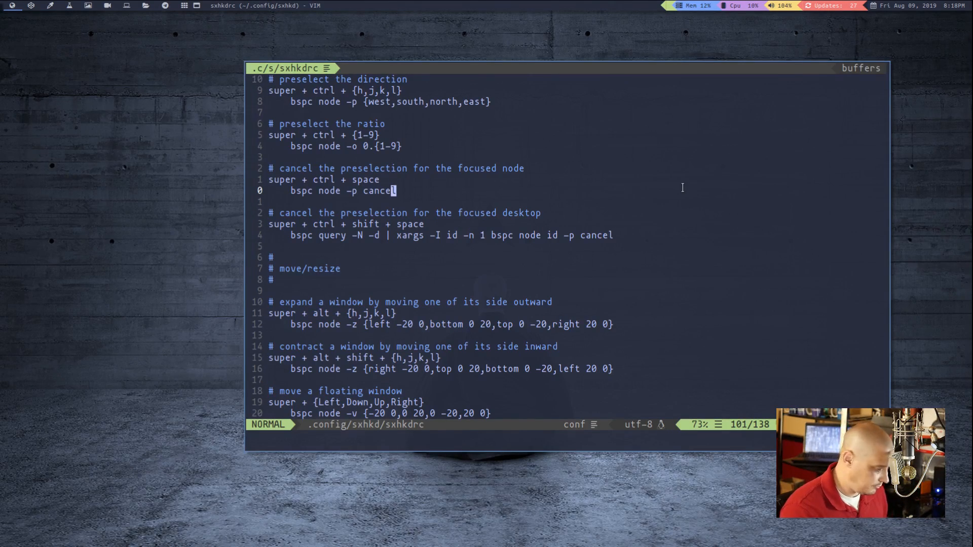
key("super+t")
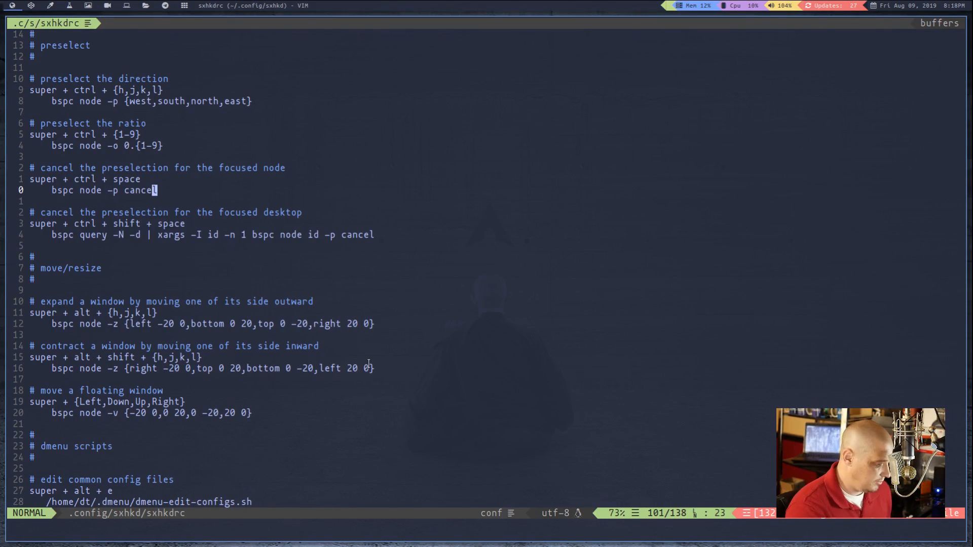
Review the sxhkdrc bindings from the dmenu scripts back up to the wm independent hotkeys, and close the sxhkdrc window
scroll(368, 364, "down", 6)
scroll(404, 444, "up", 5)
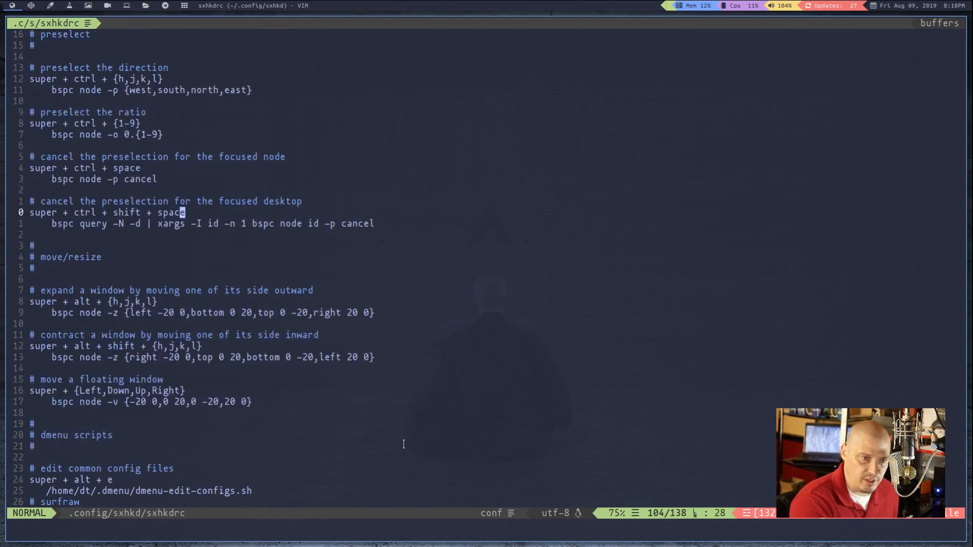
scroll(404, 444, "up", 12)
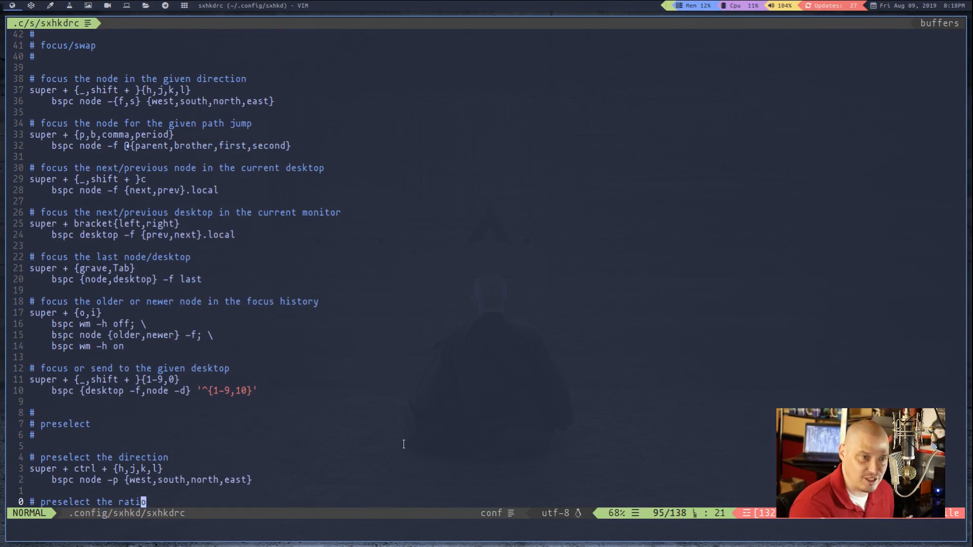
scroll(403, 444, "up", 11)
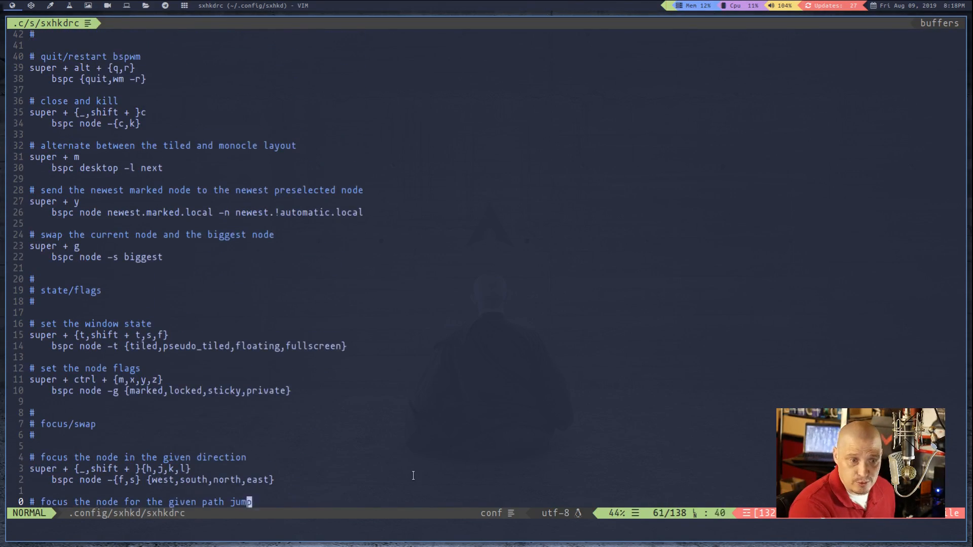
scroll(413, 475, "up", 6)
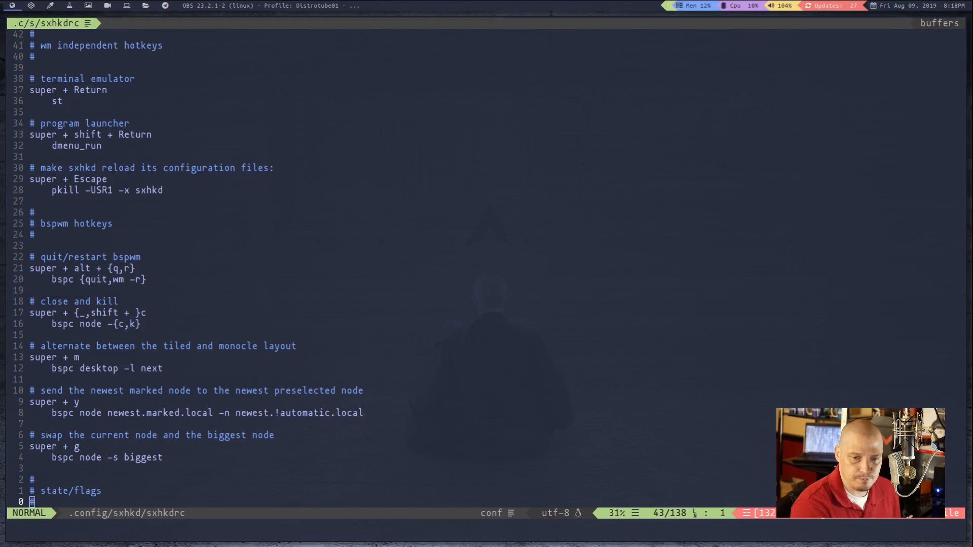
key("k")
key("k")
key("k")
key("super+shift+c")
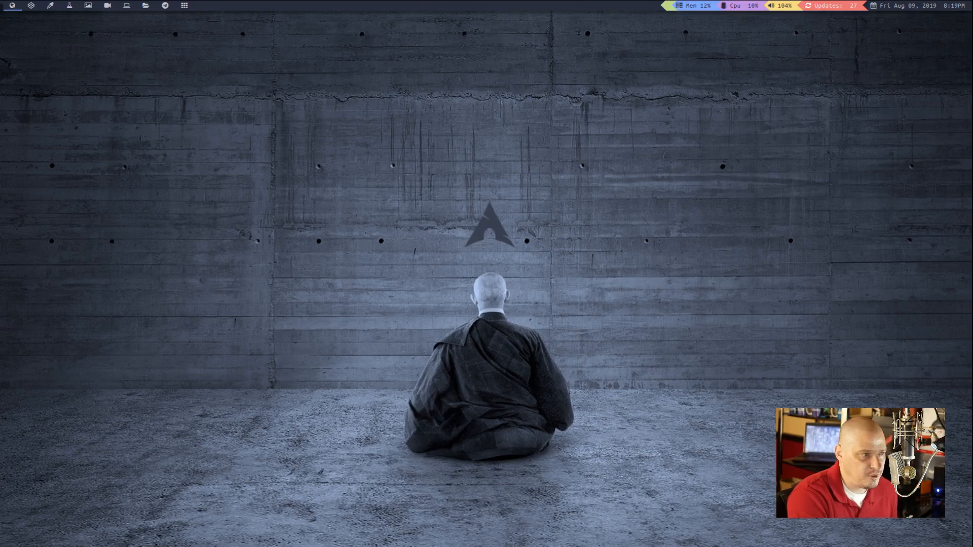
key("super+period")
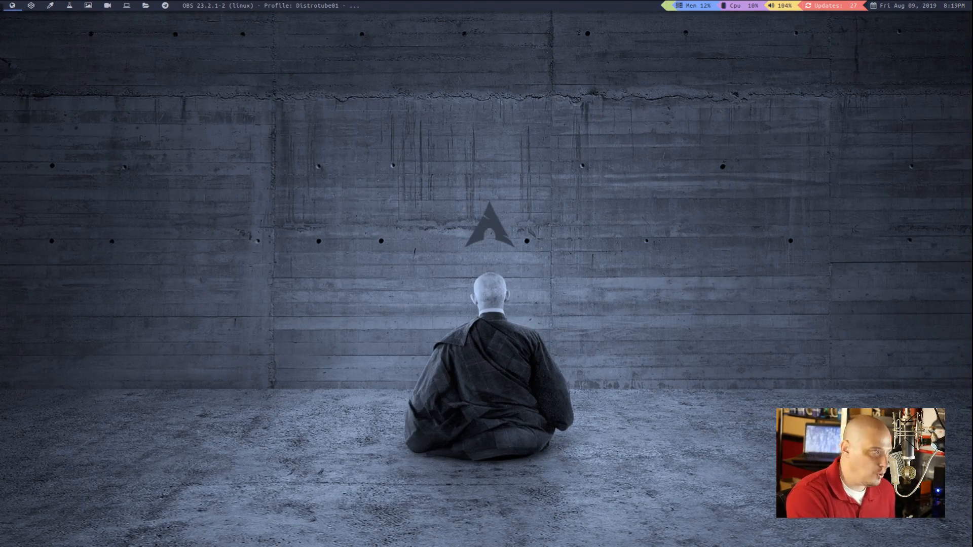